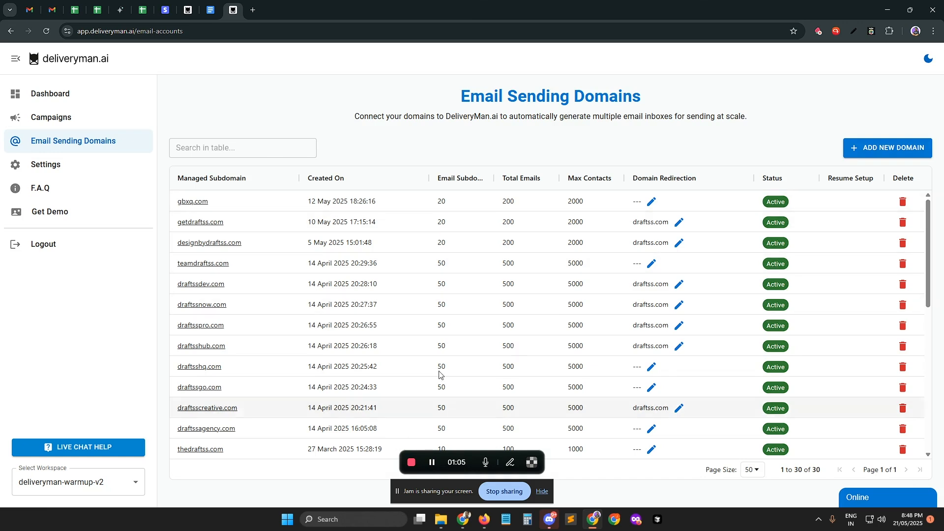
Step: Add the existing domain draftss.info as a new sending domain, marked as registered more than 14 days ago
{"action": "left_click", "coordinate": [885, 148]}
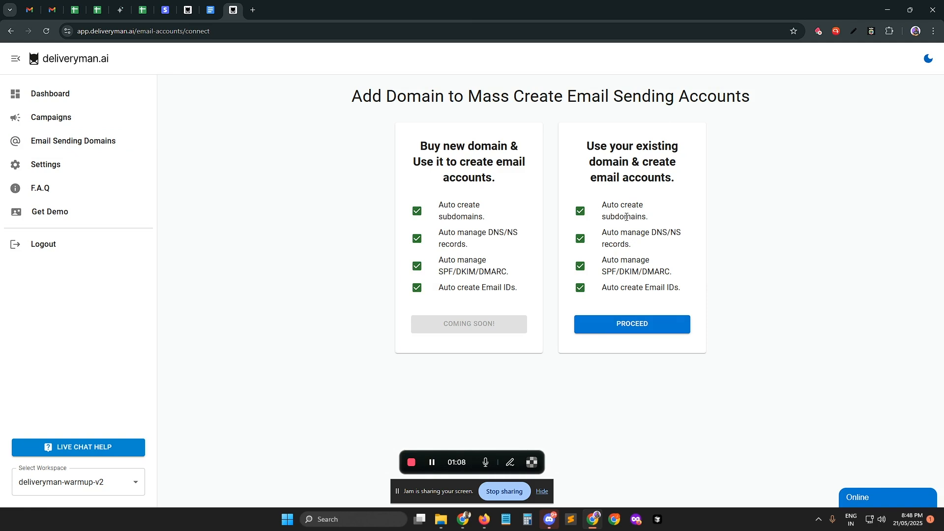
{"action": "left_click", "coordinate": [627, 328]}
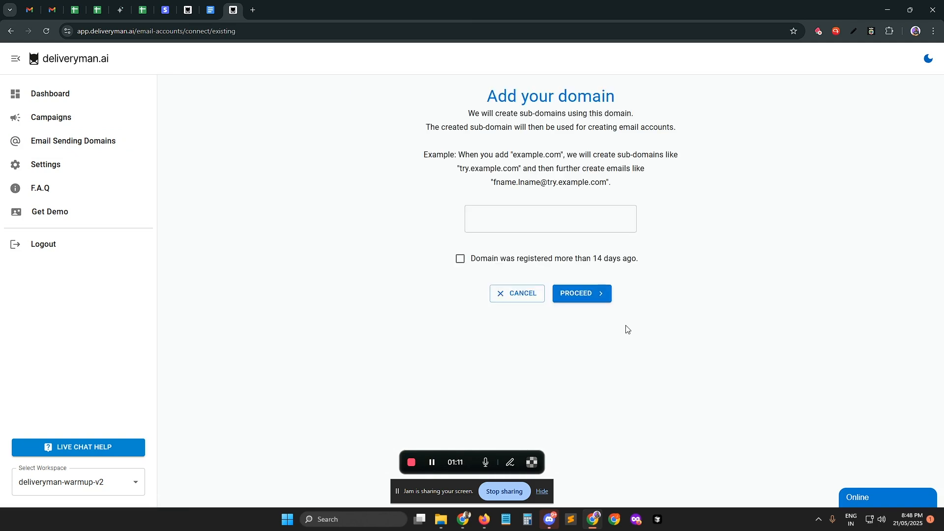
{"action": "left_click", "coordinate": [565, 227]}
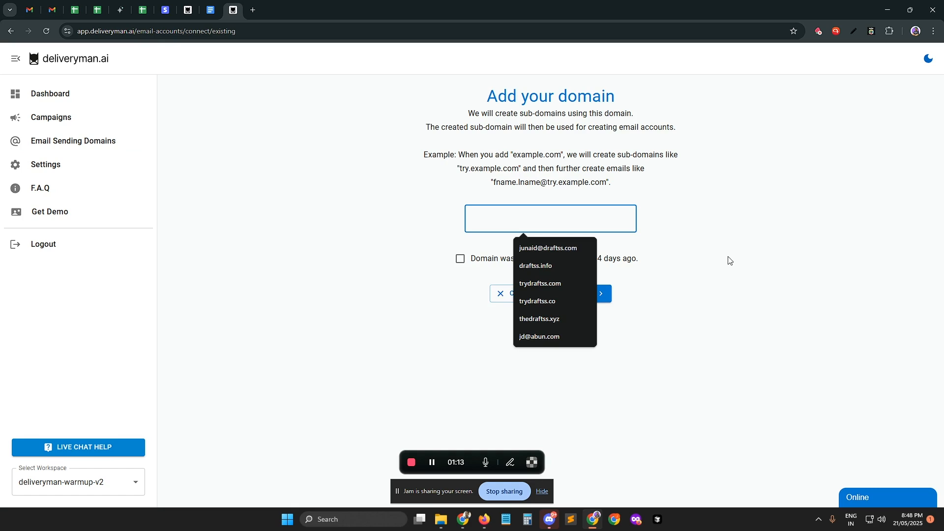
{"action": "type", "text": "draftss."}
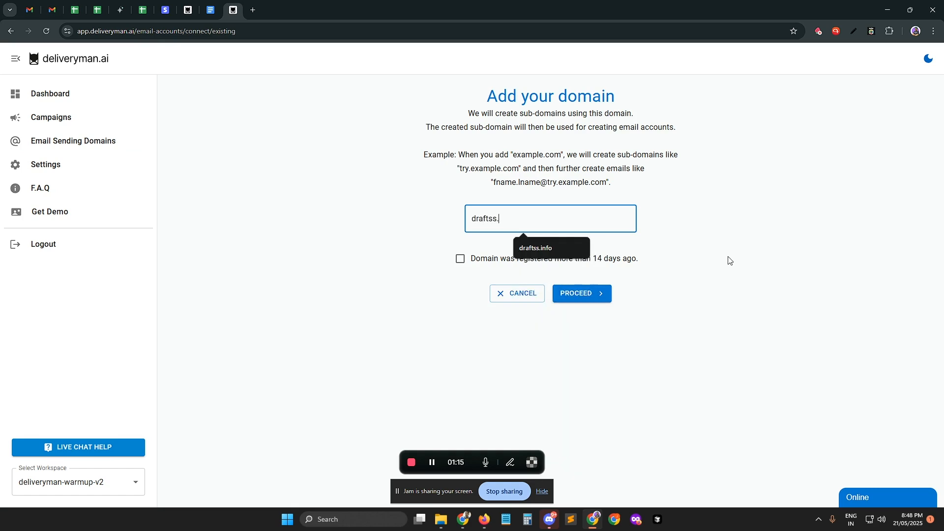
{"action": "type", "text": "info"}
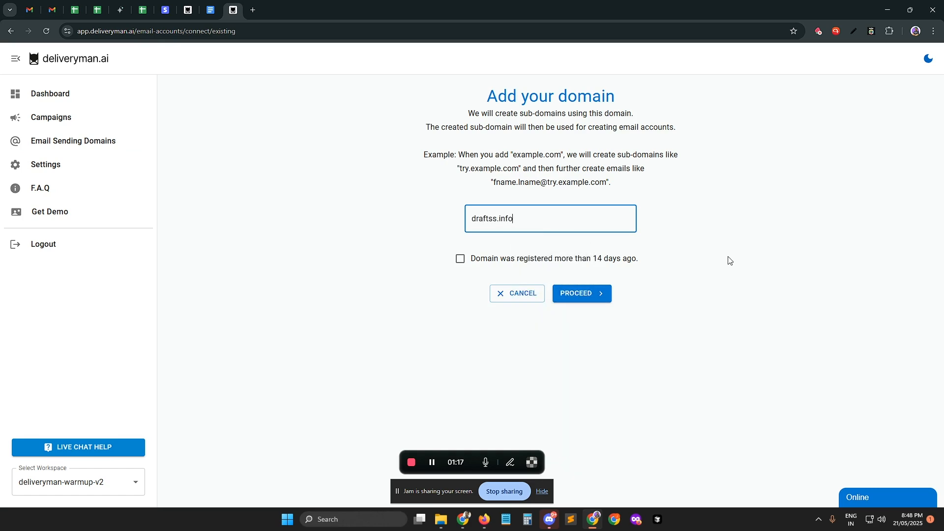
{"action": "left_click", "coordinate": [500, 264]}
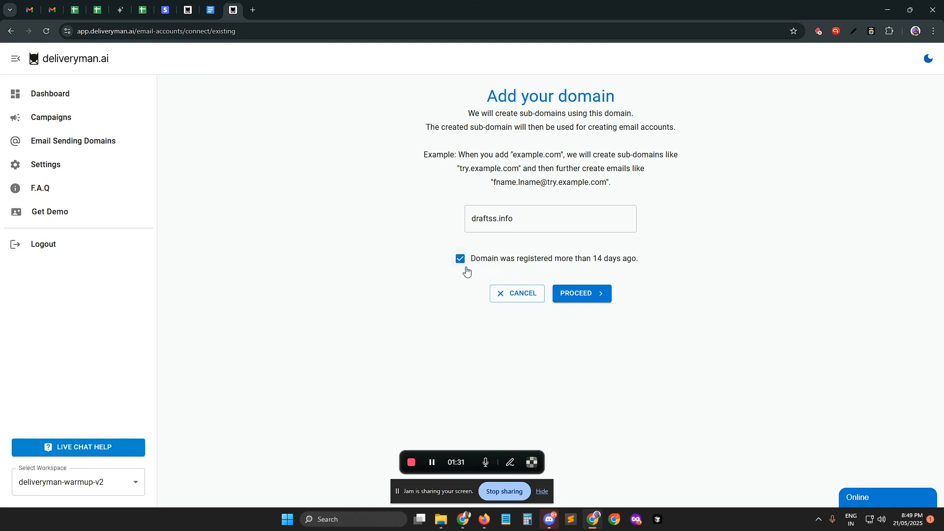
{"action": "left_click", "coordinate": [582, 297]}
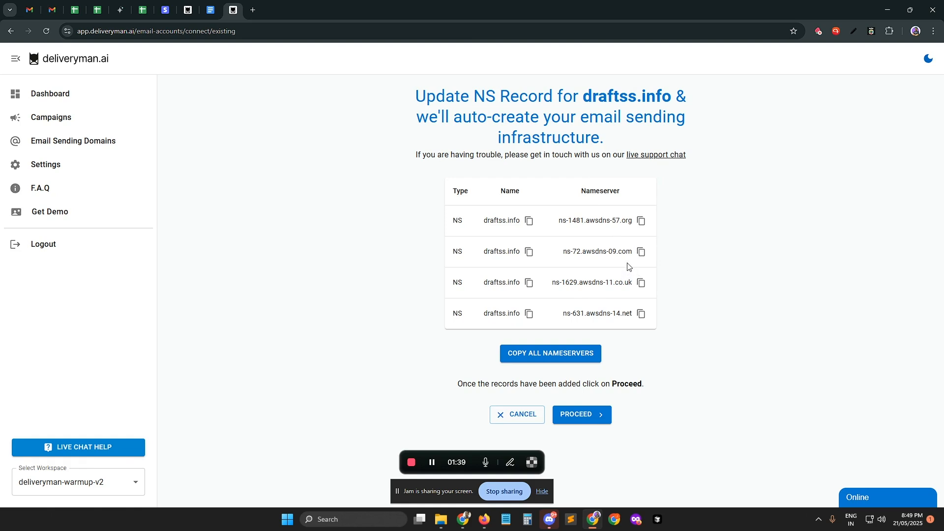
Step: Copy all nameservers listed for draftss.info and switch to the Porkbun domain management page
{"action": "left_click", "coordinate": [531, 354]}
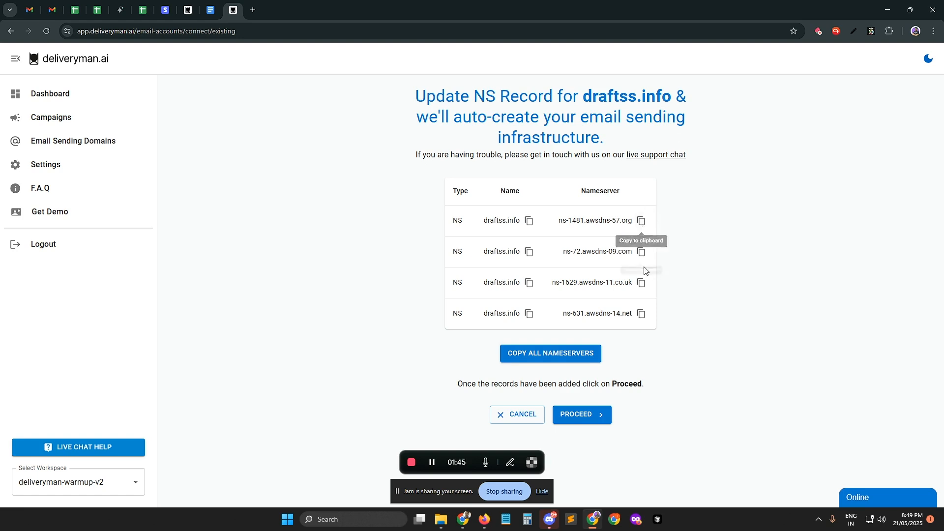
{"action": "left_click", "coordinate": [549, 352]}
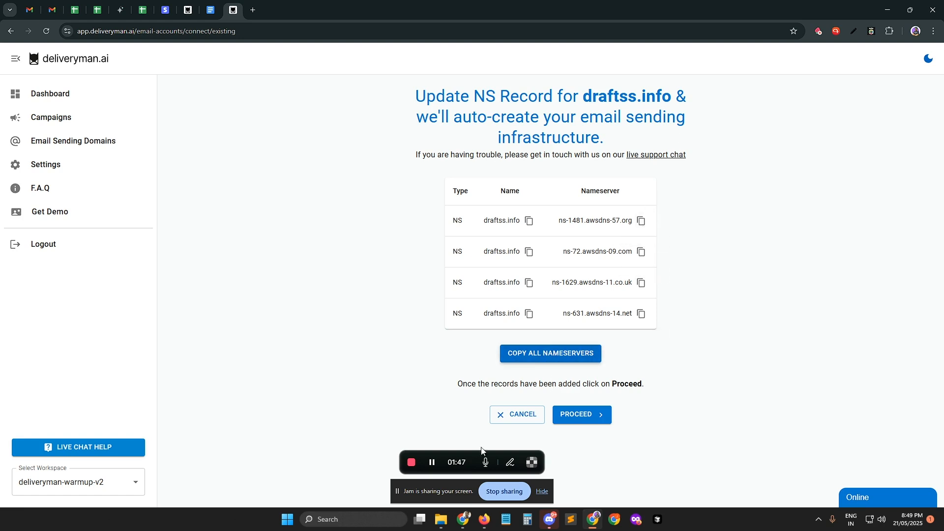
{"action": "left_click", "coordinate": [404, 469]}
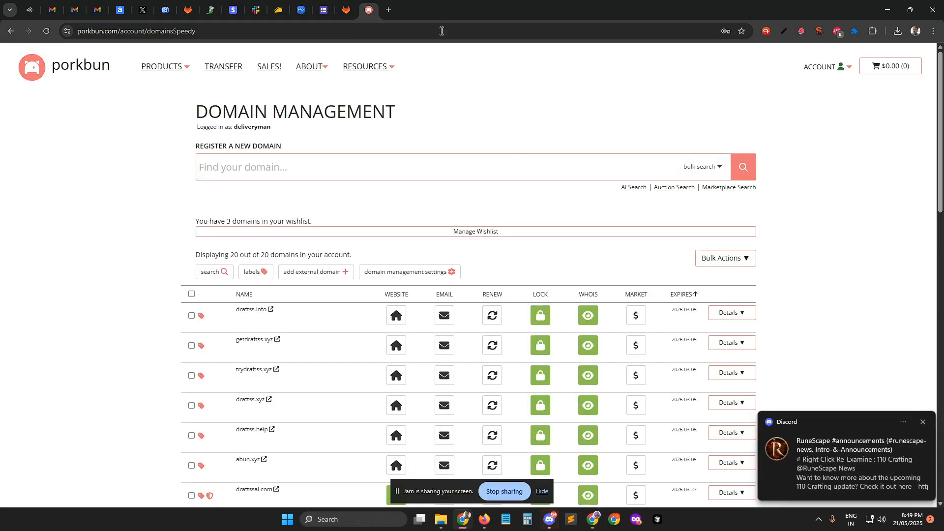
Step: Try to open the nameserver settings of draftss.info, and reload the domain management page
{"action": "left_click", "coordinate": [255, 321]}
{"action": "left_click", "coordinate": [554, 93]}
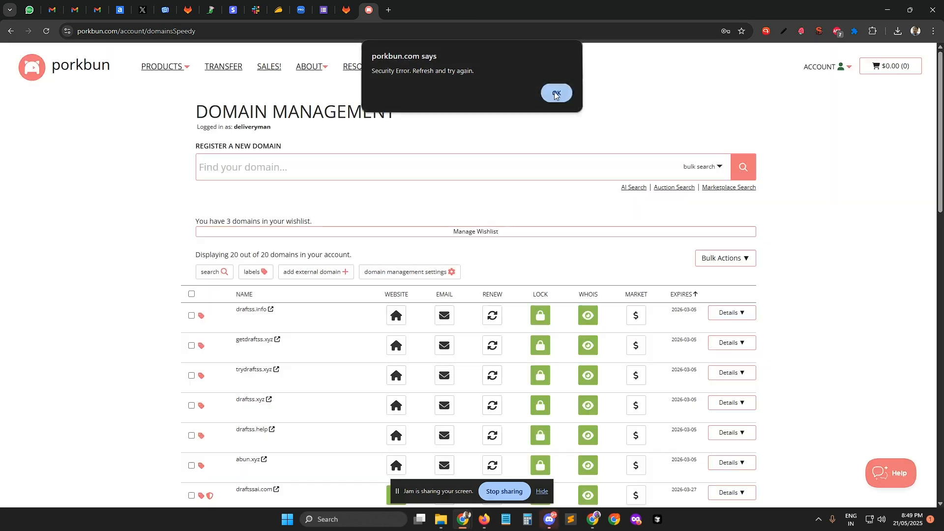
{"action": "key", "text": "ctrl+r"}
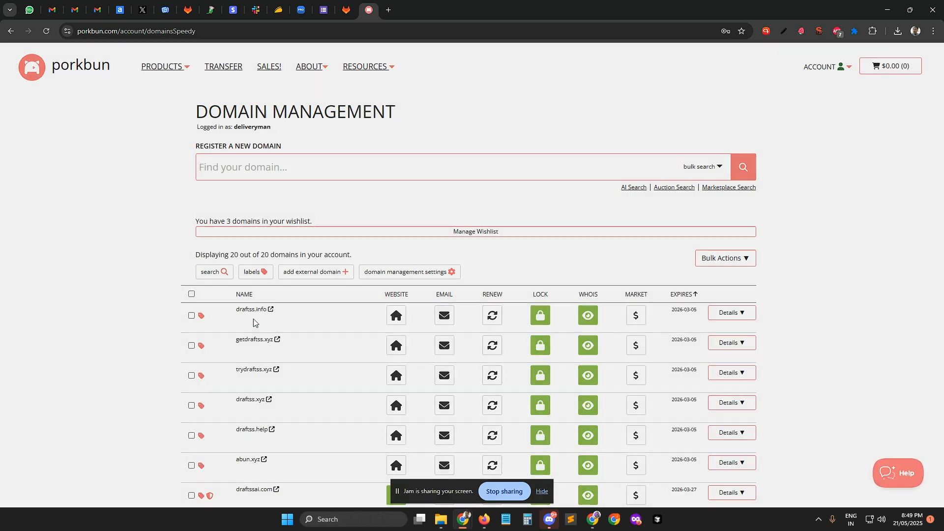
Step: Replace the authoritative nameservers of draftss.info with the four copied awsdns nameservers and submit them
{"action": "left_click", "coordinate": [253, 322]}
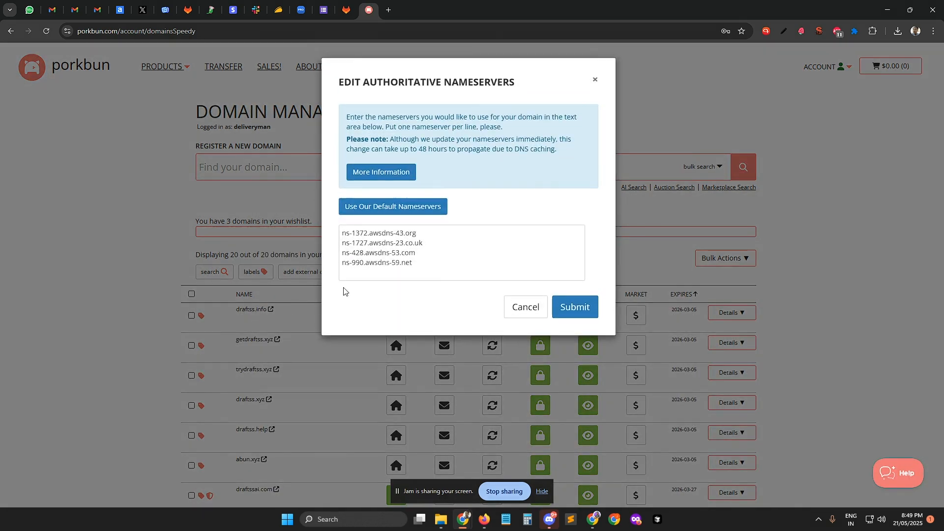
{"action": "left_click", "coordinate": [398, 257]}
{"action": "key", "text": "ctrl+a"}
{"action": "type", "text": "ns-1481.awsdns-57.org ns-72.awsdns-09.com ns-1629.awsdns-11.co.uk ns-631.awsdns-14.net"}
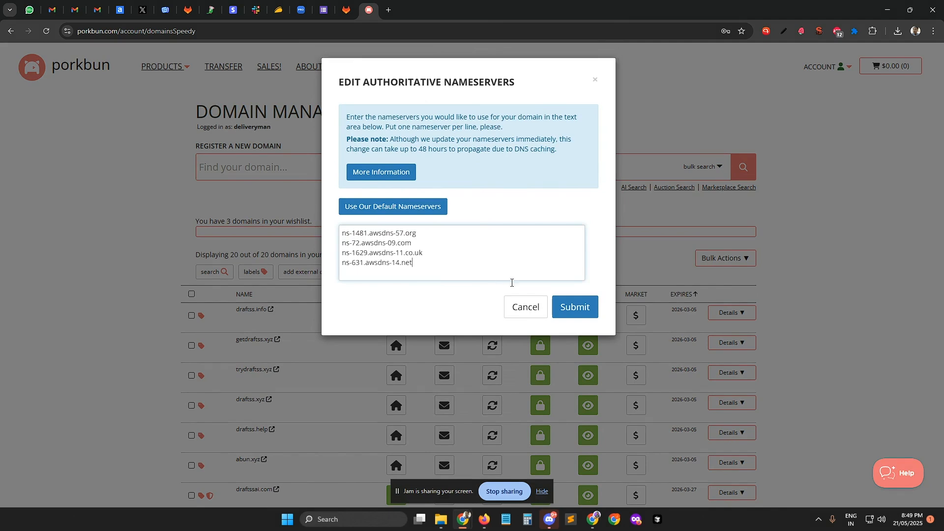
{"action": "left_click", "coordinate": [570, 308]}
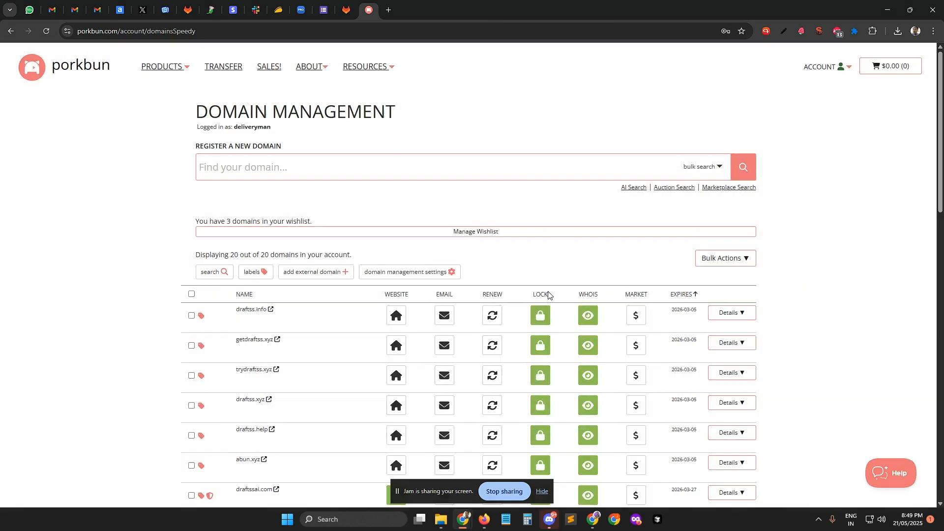
Step: Return to deliveryman.ai and proceed with verifying the nameserver records for draftss.info
{"action": "left_click", "coordinate": [590, 520]}
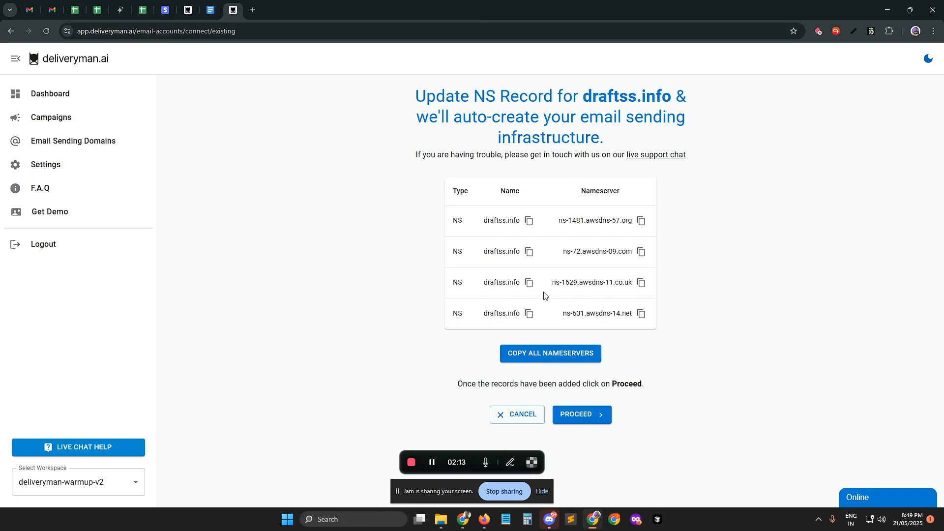
{"action": "left_click", "coordinate": [585, 418]}
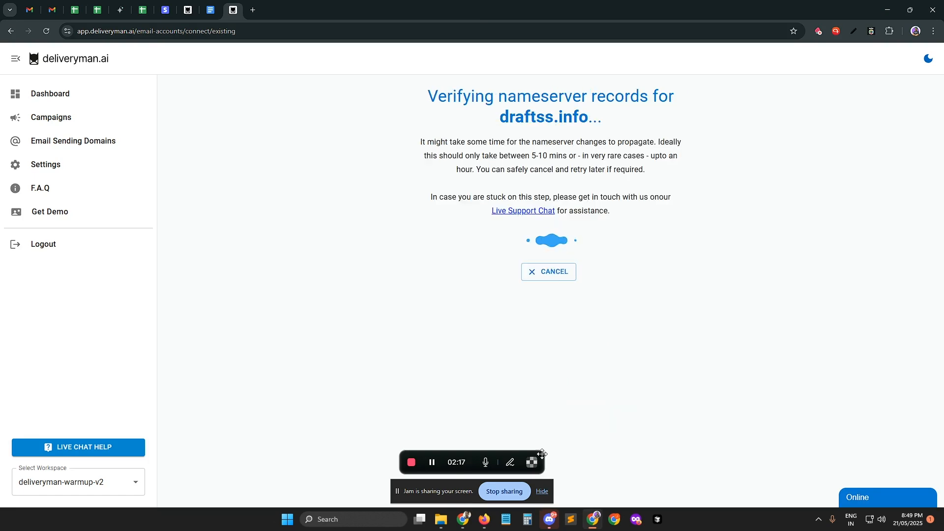
{"action": "left_click", "coordinate": [432, 462]}
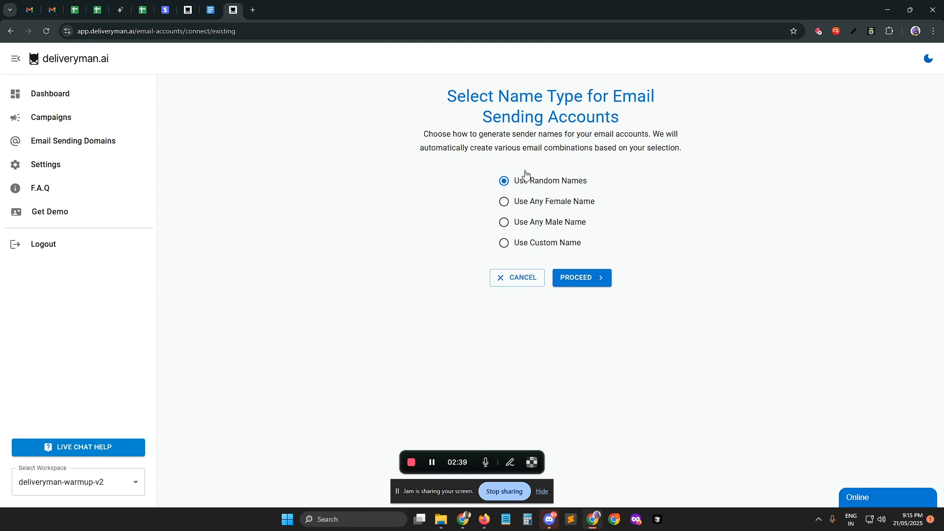
Step: Choose a custom name for the email sending accounts, enter the sender's first and last name, and proceed
{"action": "left_click", "coordinate": [522, 245]}
{"action": "left_click", "coordinate": [484, 281]}
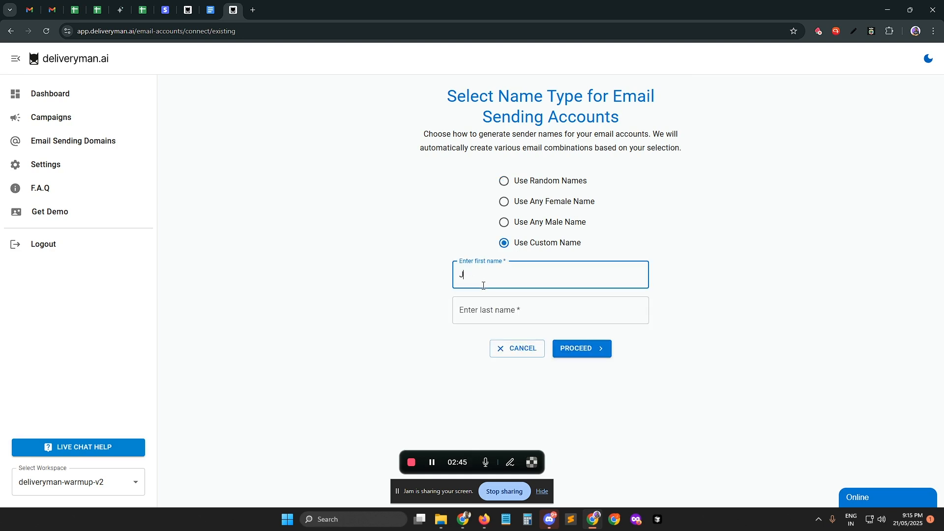
{"action": "key", "text": "Tab"}
{"action": "type", "text": "D"}
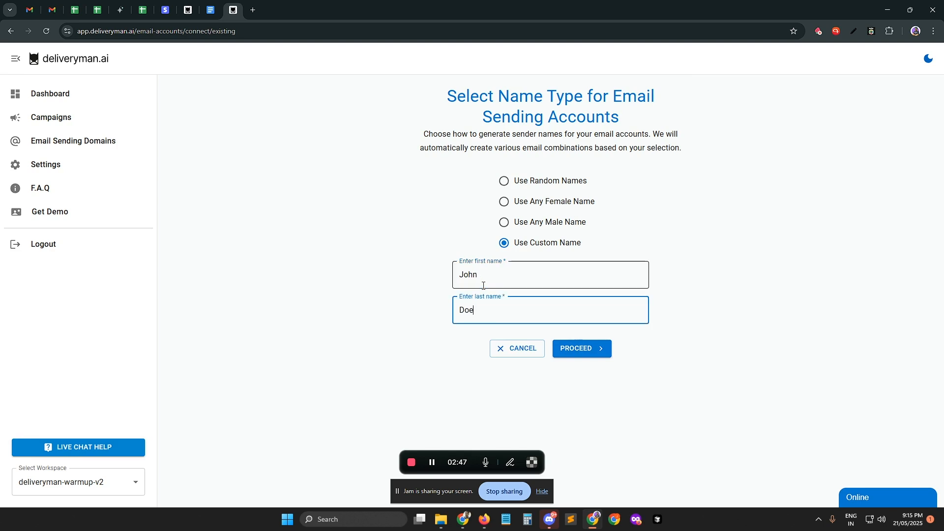
{"action": "left_click", "coordinate": [441, 252]}
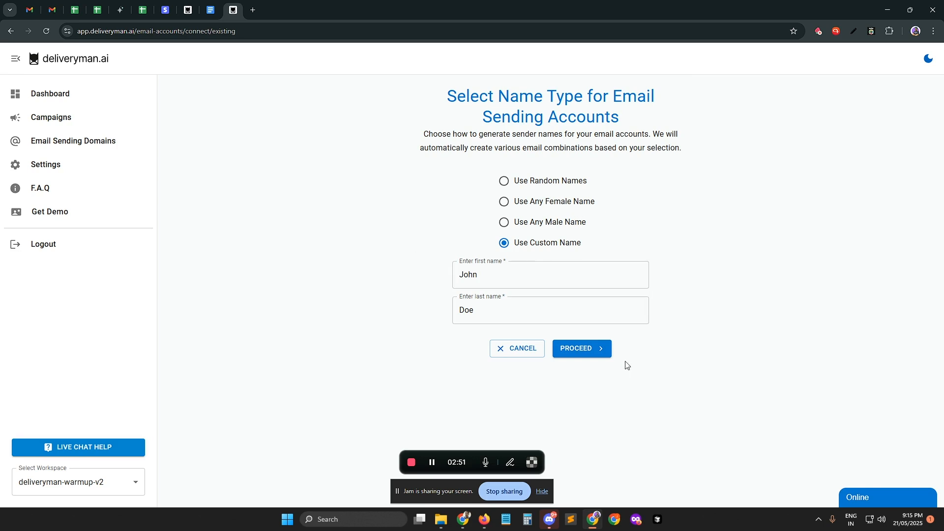
{"action": "left_click", "coordinate": [576, 350]}
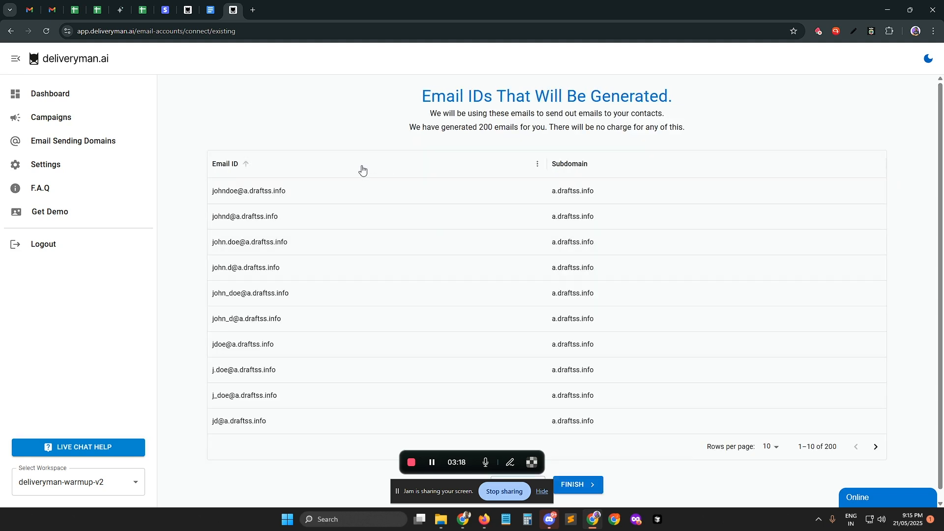
Step: Examine the list of email IDs and subdomains that will be generated, showing 100 rows per page
{"action": "scroll", "coordinate": [280, 256], "scroll_direction": "down", "scroll_amount": 1}
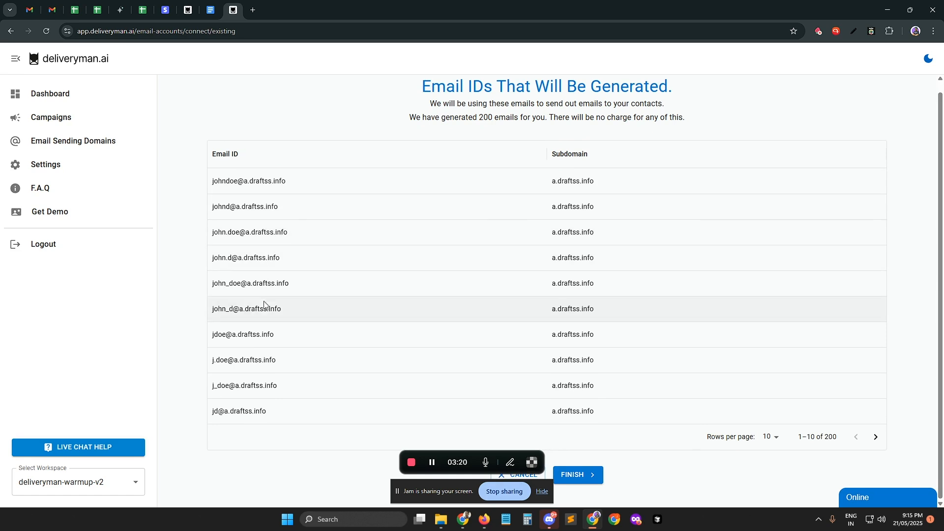
{"action": "left_click", "coordinate": [770, 437]}
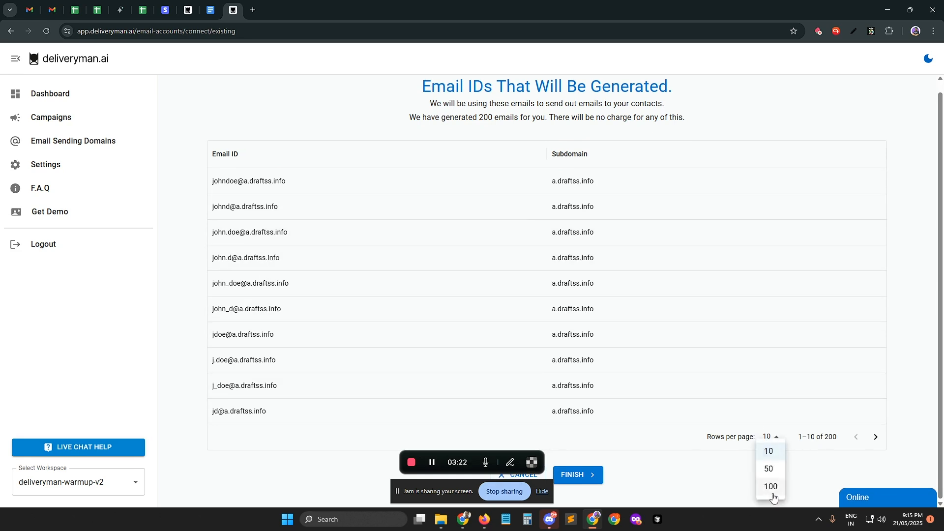
{"action": "left_click", "coordinate": [770, 497]}
{"action": "scroll", "coordinate": [313, 212], "scroll_direction": "down", "scroll_amount": 2}
{"action": "scroll", "coordinate": [313, 212], "scroll_direction": "down", "scroll_amount": 13}
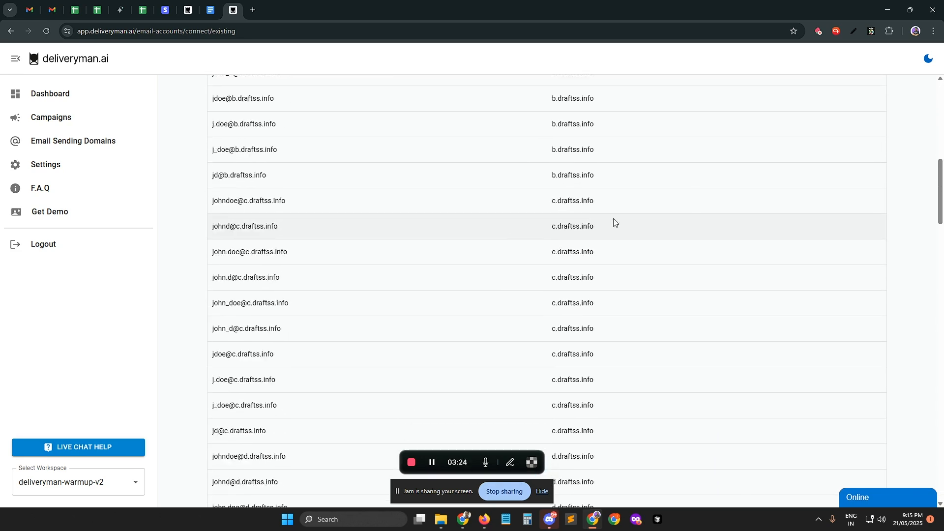
{"action": "scroll", "coordinate": [393, 302], "scroll_direction": "down", "scroll_amount": 20}
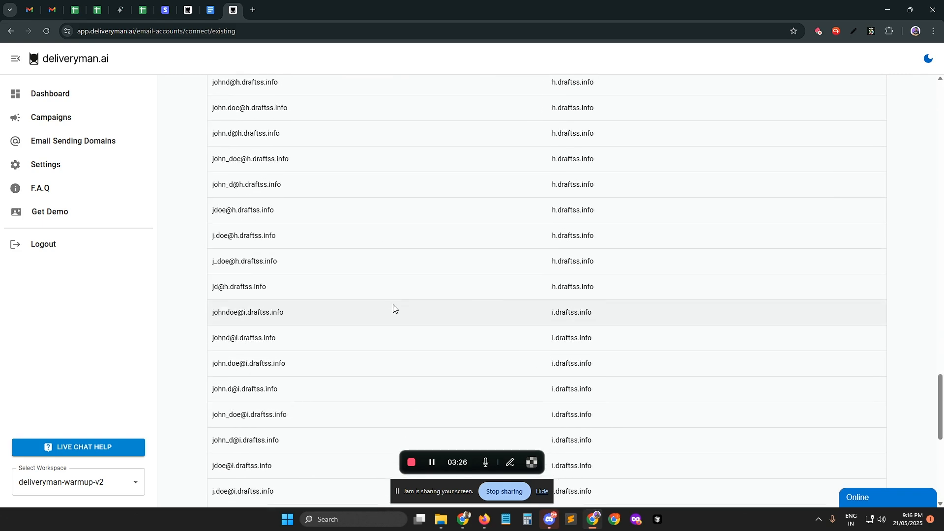
{"action": "scroll", "coordinate": [693, 409], "scroll_direction": "up", "scroll_amount": 20}
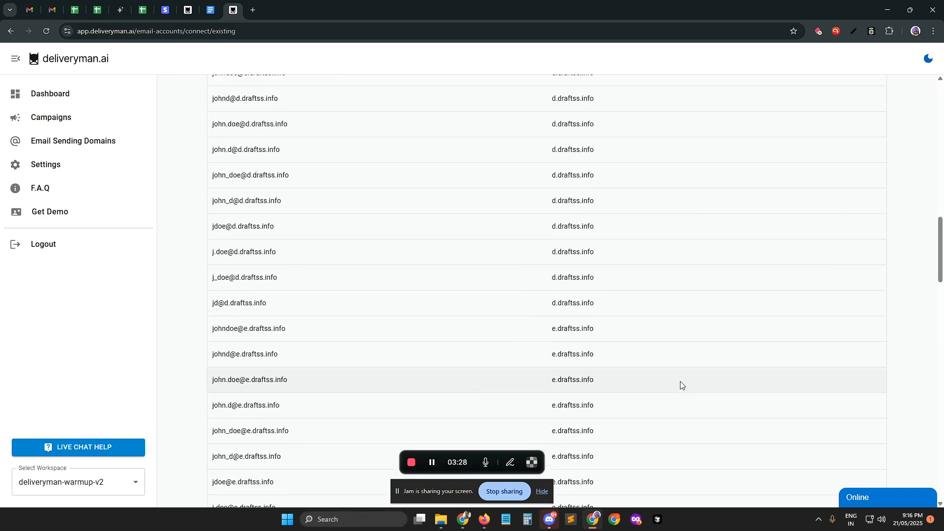
{"action": "left_click_drag", "start_coordinate": [407, 117], "coordinate": [560, 126]}
{"action": "left_click", "coordinate": [764, 138]}
{"action": "scroll", "coordinate": [765, 138], "scroll_direction": "down", "scroll_amount": 20}
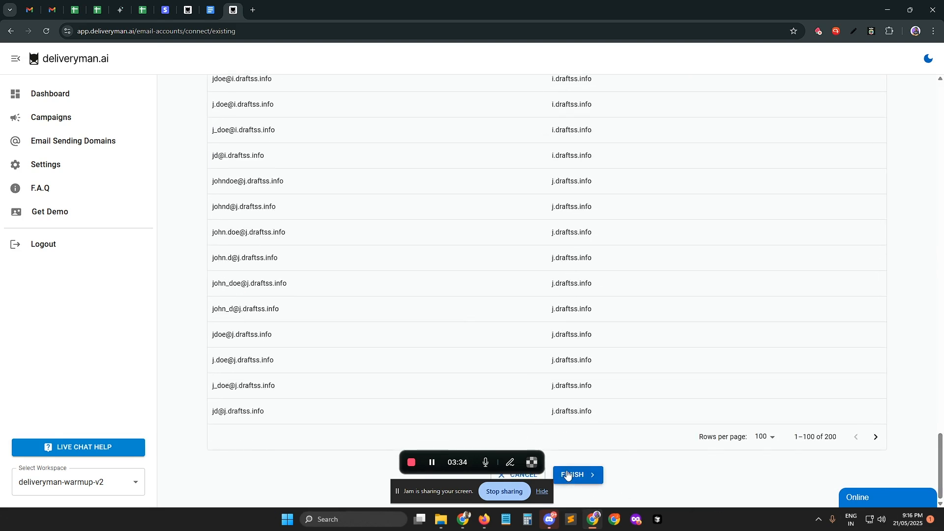
Step: Finish the domain setup and start creating a campaign
{"action": "left_click", "coordinate": [568, 474]}
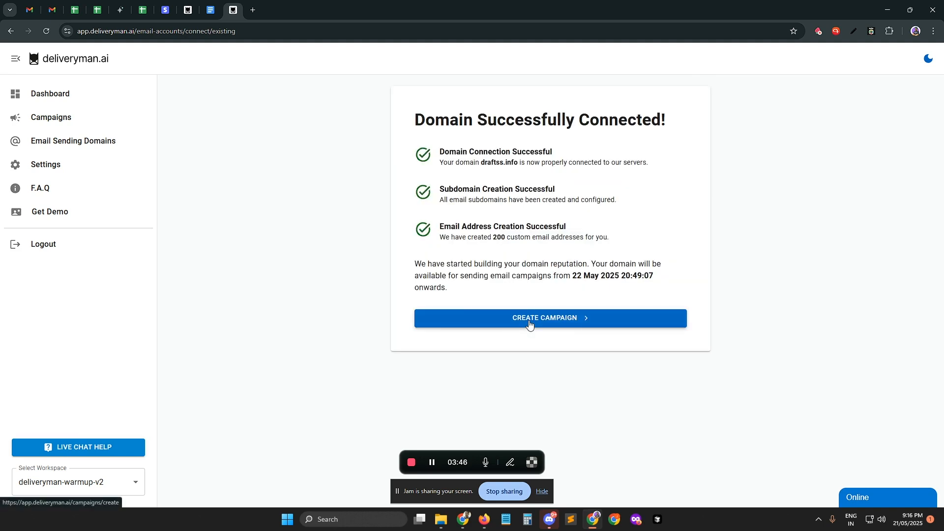
{"action": "left_click_drag", "start_coordinate": [562, 264], "coordinate": [625, 275]}
{"action": "left_click", "coordinate": [454, 320]}
Step: Name the new campaign "Test Campaign 1"
{"action": "left_click_drag", "start_coordinate": [179, 97], "coordinate": [251, 106]}
{"action": "left_click", "coordinate": [262, 120]}
{"action": "left_click", "coordinate": [221, 165]}
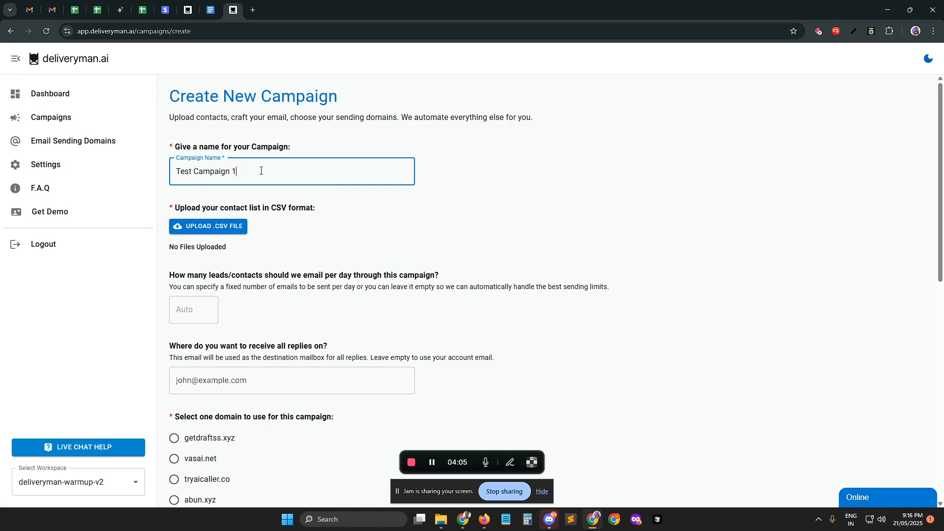
Step: Upload the contact list "37239 - 44329(verified) - 5000.csv" from the Downloads folder to the campaign
{"action": "left_click", "coordinate": [237, 225]}
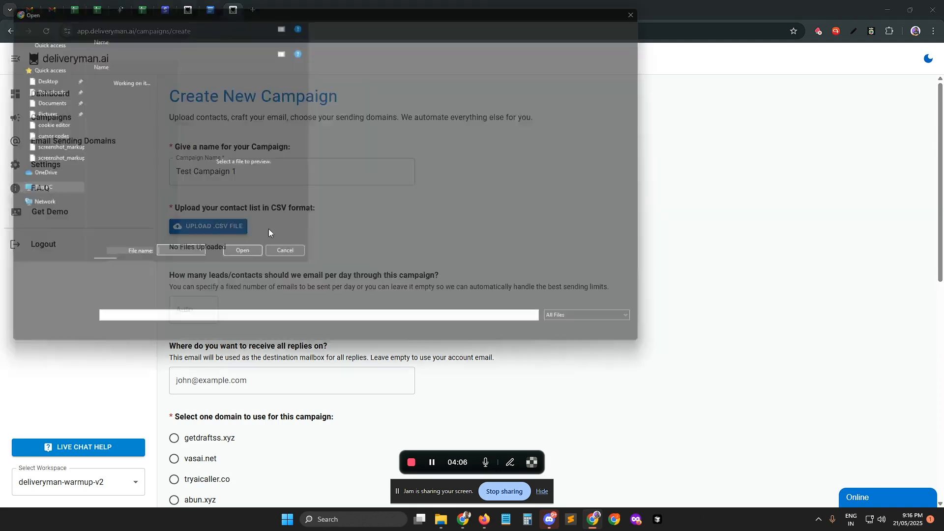
{"action": "scroll", "coordinate": [208, 243], "scroll_direction": "down", "scroll_amount": 6}
{"action": "scroll", "coordinate": [207, 243], "scroll_direction": "down", "scroll_amount": 15}
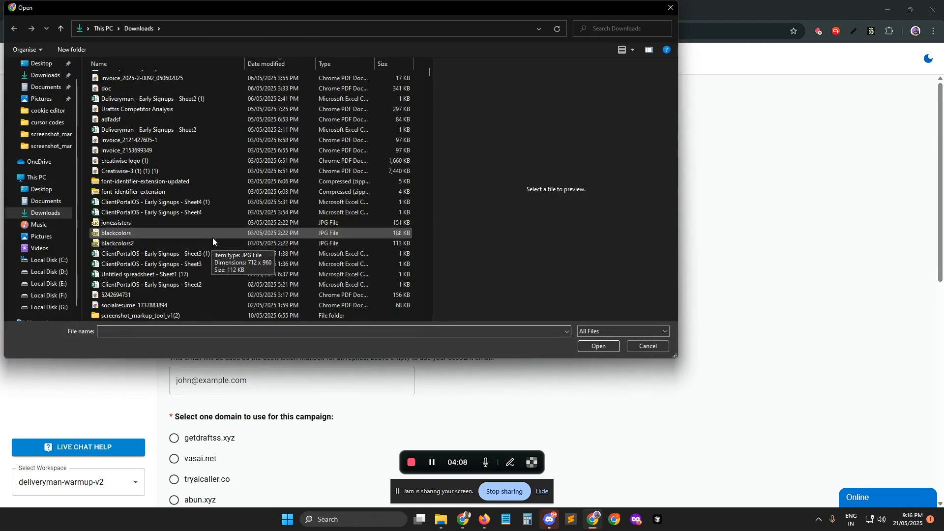
{"action": "scroll", "coordinate": [216, 229], "scroll_direction": "down", "scroll_amount": 3}
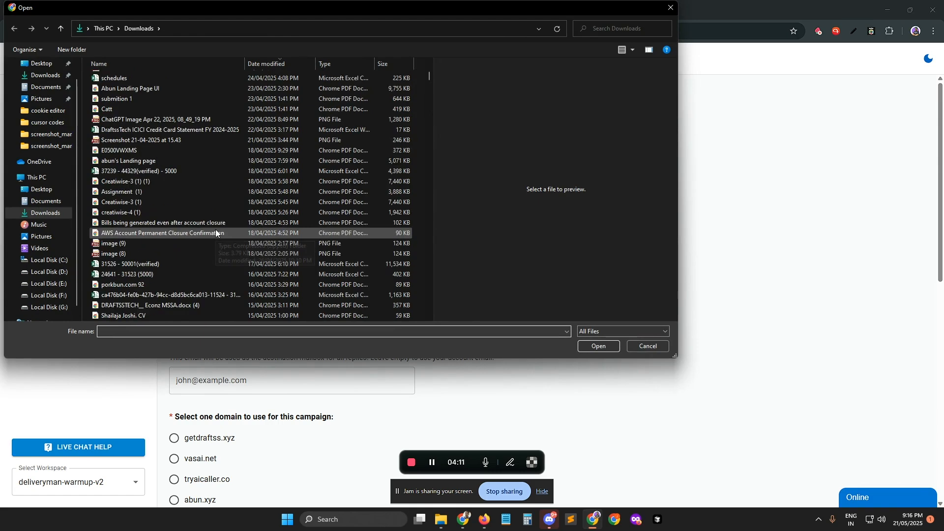
{"action": "double_click", "coordinate": [202, 169]}
Step: Choose Emails as the column holding the contact email IDs and confirm
{"action": "left_click", "coordinate": [453, 291]}
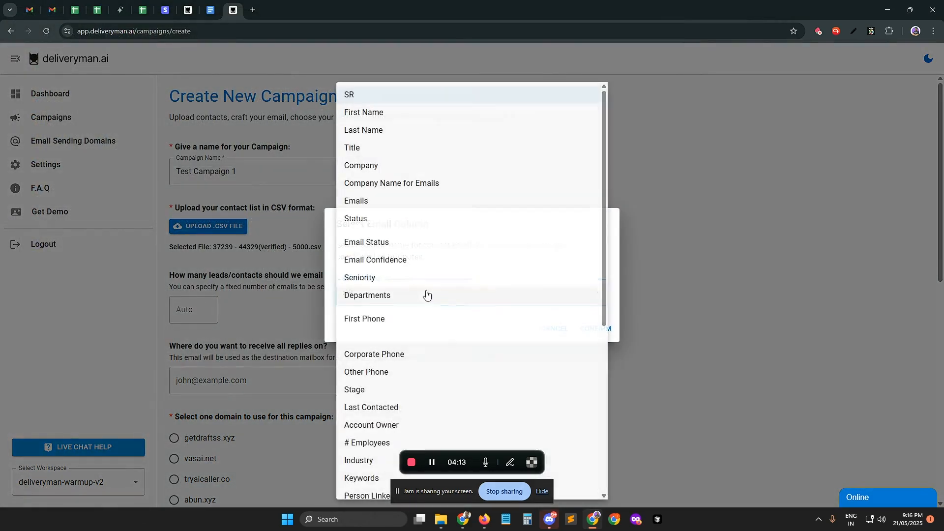
{"action": "left_click", "coordinate": [370, 204]}
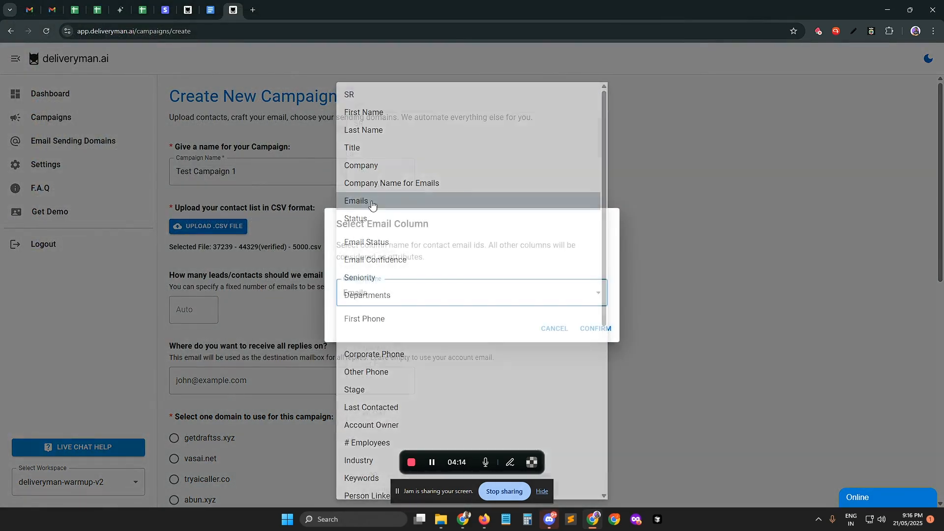
{"action": "left_click", "coordinate": [552, 294]}
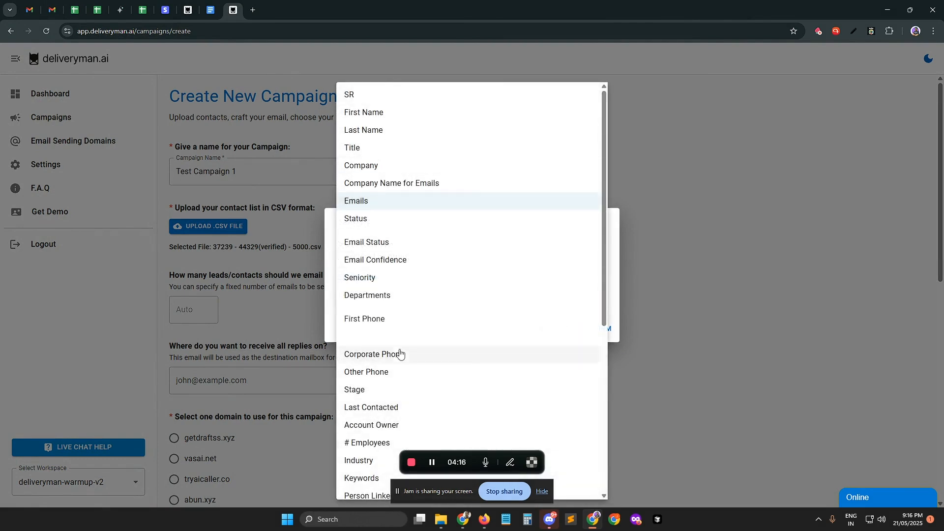
{"action": "left_click", "coordinate": [381, 206]}
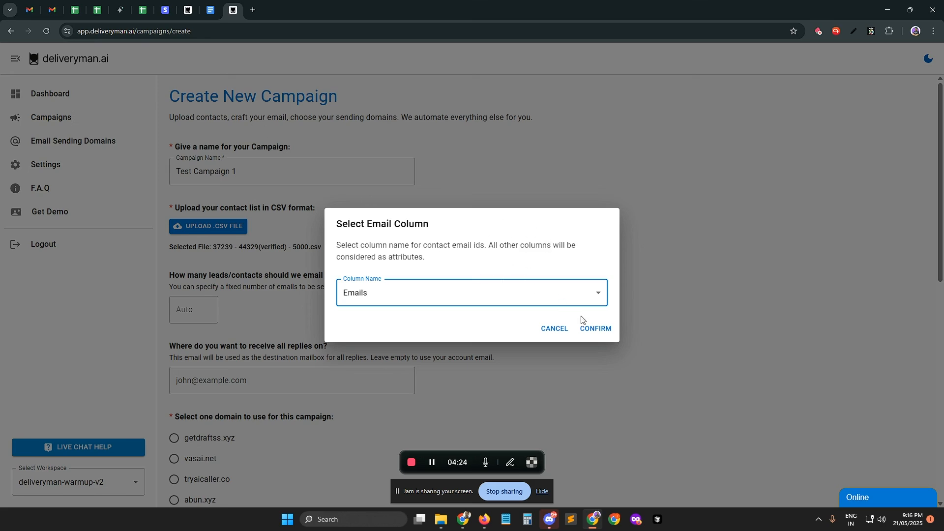
{"action": "left_click", "coordinate": [593, 329]}
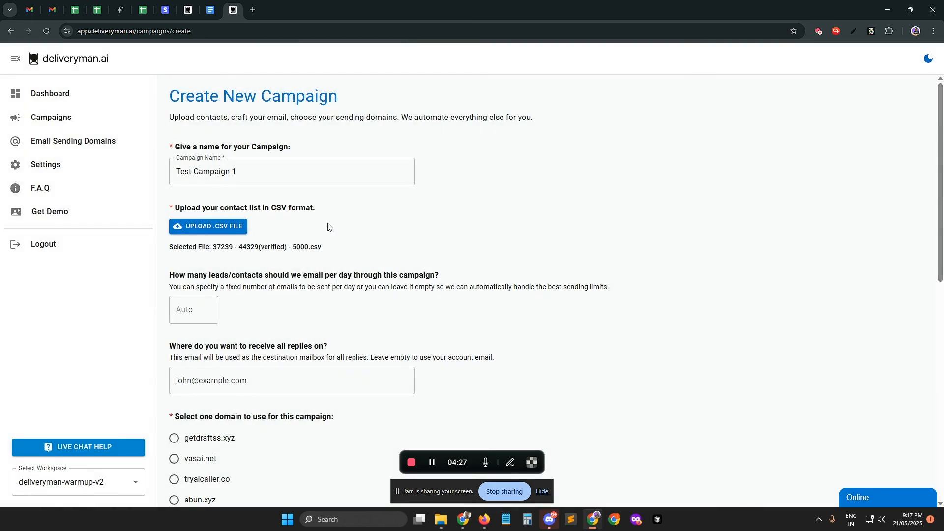
Step: Read the daily sending limit explanation and set the number of contacts emailed per day to 20
{"action": "scroll", "coordinate": [261, 278], "scroll_direction": "down", "scroll_amount": 1}
{"action": "left_click_drag", "start_coordinate": [209, 227], "coordinate": [405, 225]}
{"action": "left_click", "coordinate": [307, 248]}
{"action": "left_click_drag", "start_coordinate": [173, 226], "coordinate": [287, 226]}
{"action": "left_click", "coordinate": [207, 238]}
{"action": "left_click_drag", "start_coordinate": [200, 238], "coordinate": [599, 239]}
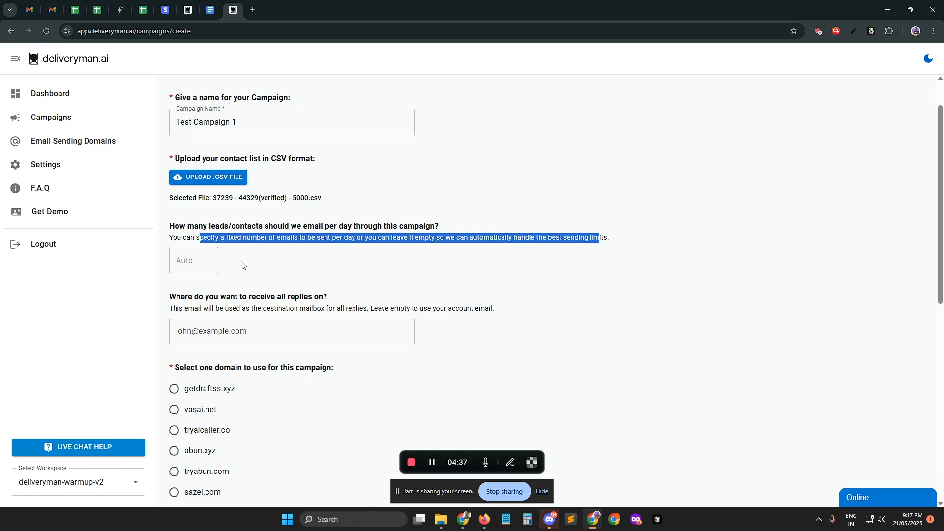
{"action": "left_click", "coordinate": [183, 258]}
{"action": "type", "text": "20"}
{"action": "left_click", "coordinate": [214, 226]}
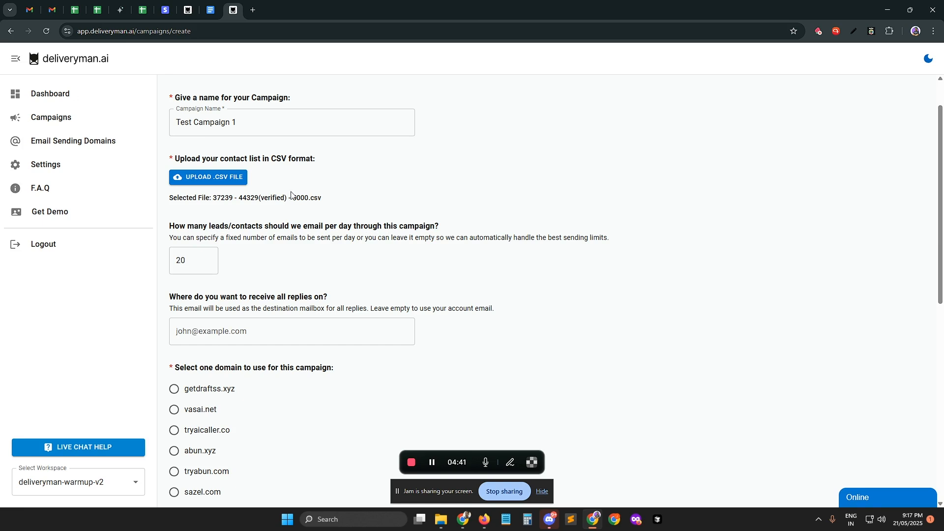
Step: Clear the daily contact limit so the campaign uses automatic sending limits
{"action": "left_click_drag", "start_coordinate": [294, 198], "coordinate": [330, 200]}
{"action": "left_click", "coordinate": [334, 215]}
{"action": "left_click_drag", "start_coordinate": [198, 259], "coordinate": [174, 265]}
{"action": "key", "text": "BackSpace"}
{"action": "left_click", "coordinate": [217, 239]}
Step: Examine the setting for the mailbox that receives campaign replies, leaving it empty to use the account email
{"action": "scroll", "coordinate": [246, 224], "scroll_direction": "down", "scroll_amount": 1}
{"action": "scroll", "coordinate": [246, 225], "scroll_direction": "down", "scroll_amount": 2}
{"action": "left_click", "coordinate": [211, 235]}
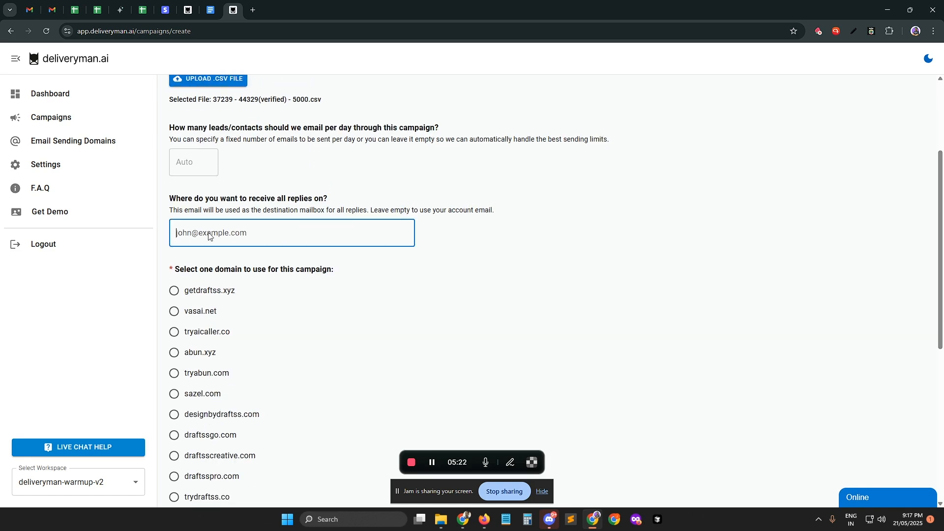
{"action": "left_click", "coordinate": [235, 200]}
{"action": "left_click", "coordinate": [205, 232]}
{"action": "left_click", "coordinate": [247, 208]}
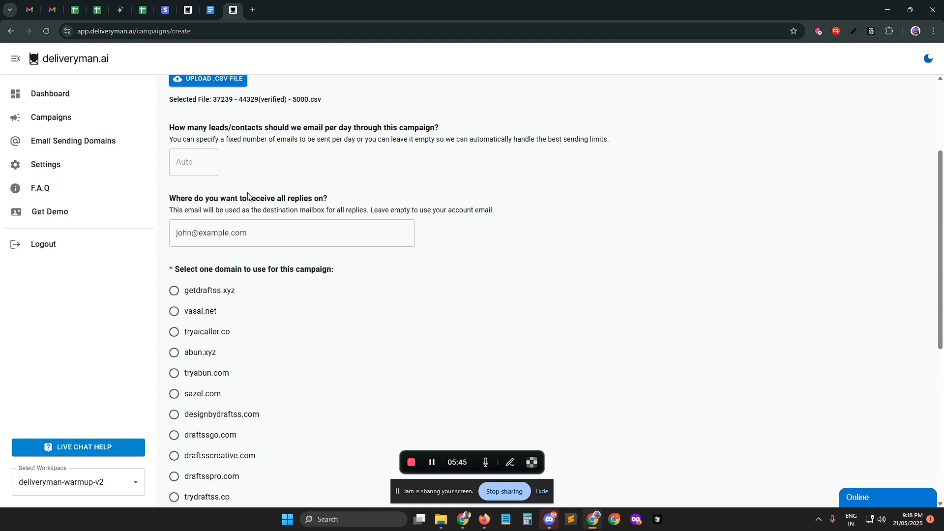
{"action": "left_click", "coordinate": [195, 232]}
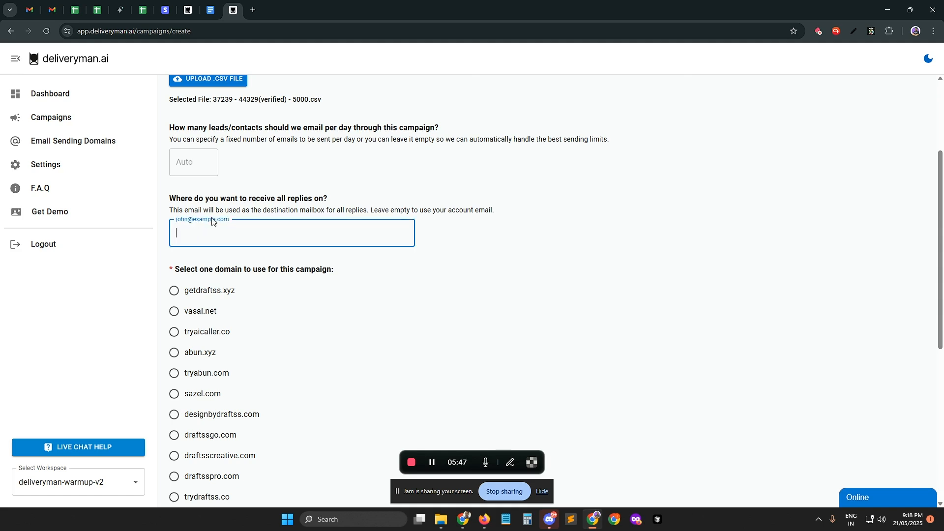
{"action": "left_click", "coordinate": [221, 197]}
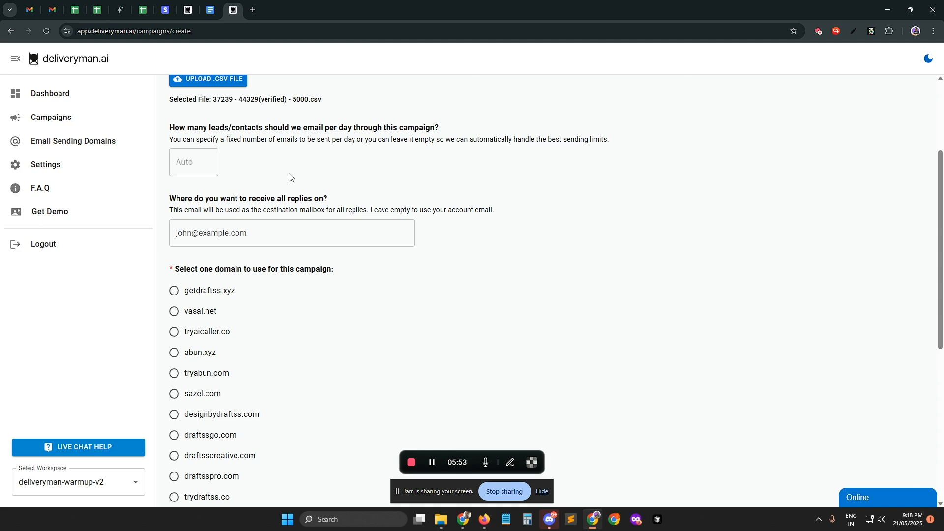
Step: Select draftss.info as the sending domain for the campaign and proceed with creating it
{"action": "scroll", "coordinate": [271, 197], "scroll_direction": "down", "scroll_amount": 3}
{"action": "scroll", "coordinate": [266, 207], "scroll_direction": "down", "scroll_amount": 4}
{"action": "scroll", "coordinate": [252, 379], "scroll_direction": "up", "scroll_amount": 10}
{"action": "scroll", "coordinate": [237, 329], "scroll_direction": "down", "scroll_amount": 3}
{"action": "scroll", "coordinate": [305, 193], "scroll_direction": "down", "scroll_amount": 5}
{"action": "scroll", "coordinate": [302, 198], "scroll_direction": "up", "scroll_amount": 8}
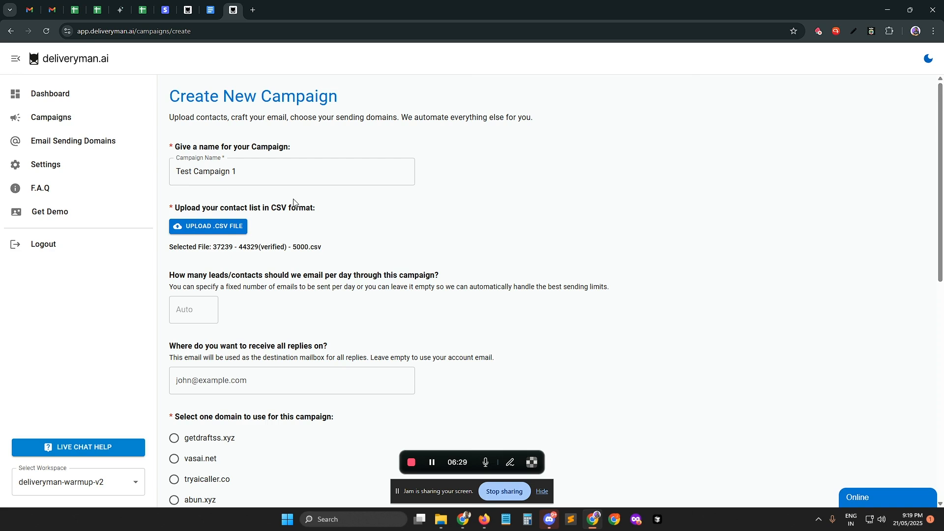
{"action": "scroll", "coordinate": [285, 209], "scroll_direction": "down", "scroll_amount": 10}
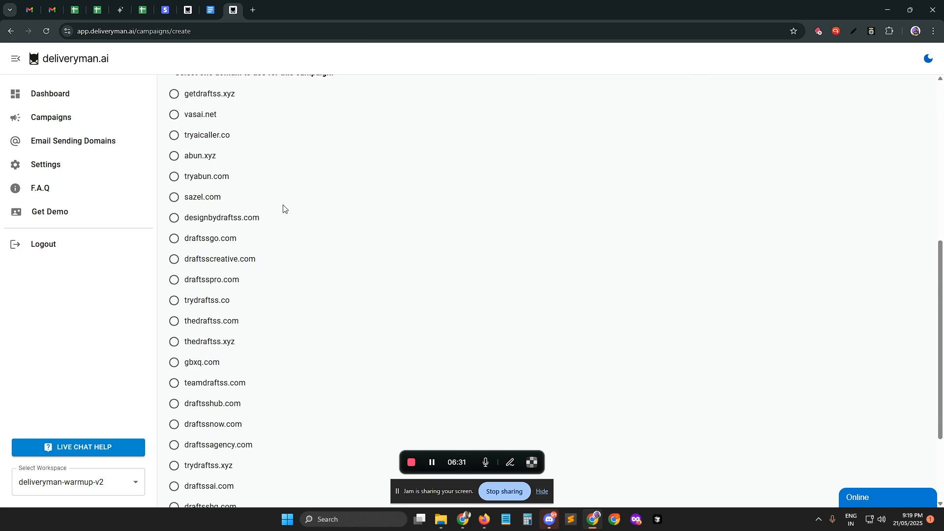
{"action": "left_click", "coordinate": [199, 399]}
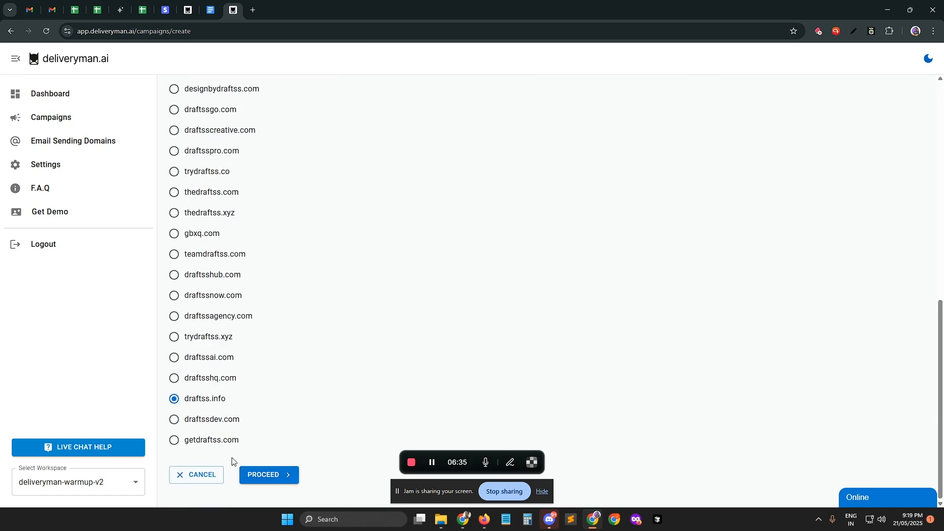
{"action": "left_click", "coordinate": [250, 476]}
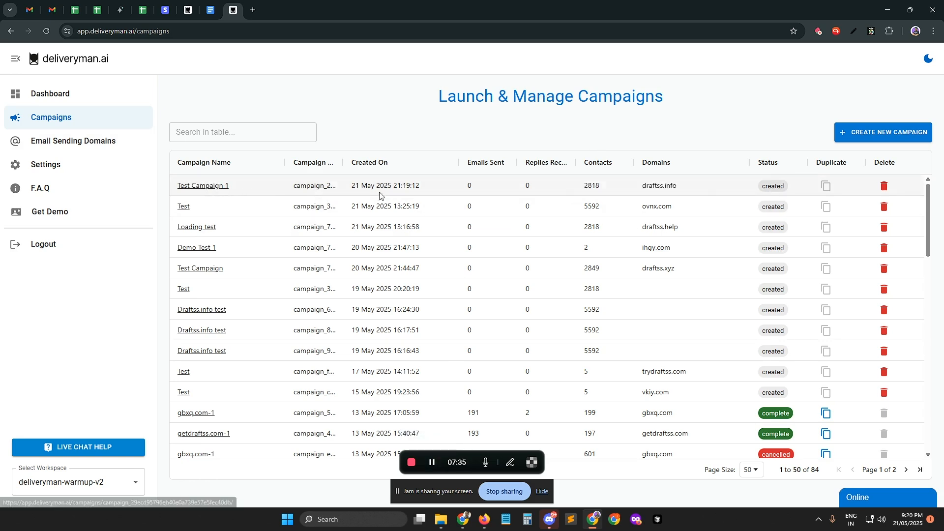
Step: Open Test Campaign 1 from the campaigns list and view its contacts and leads
{"action": "left_click", "coordinate": [212, 189]}
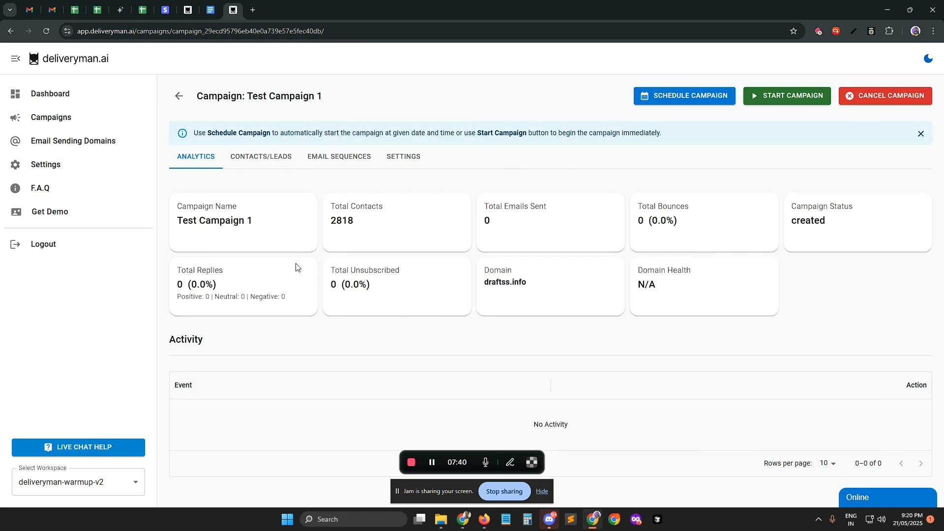
{"action": "left_click", "coordinate": [248, 157]}
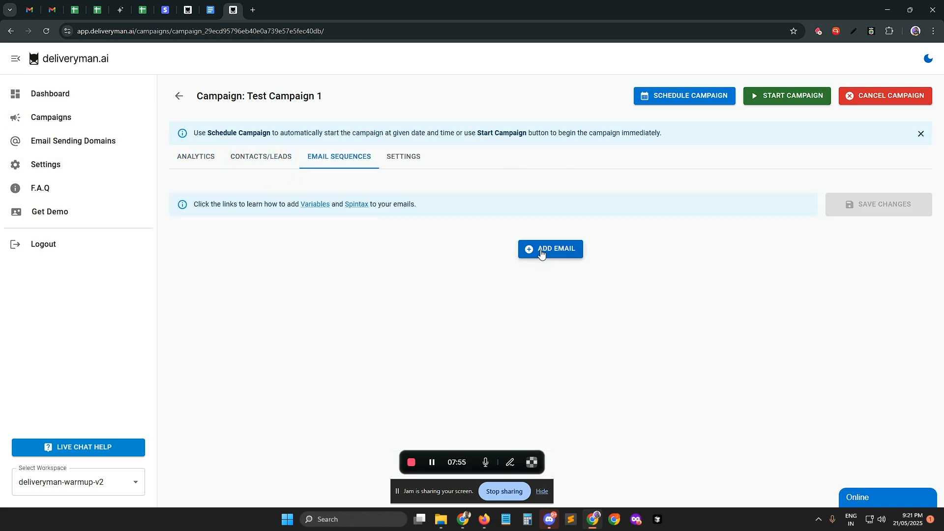
{"action": "left_click", "coordinate": [541, 254]}
Step: In the campaign's first sequence email, enter the subject "This is a test email" and begin the body with "Hi {{First Name}},"
{"action": "left_click", "coordinate": [235, 319]}
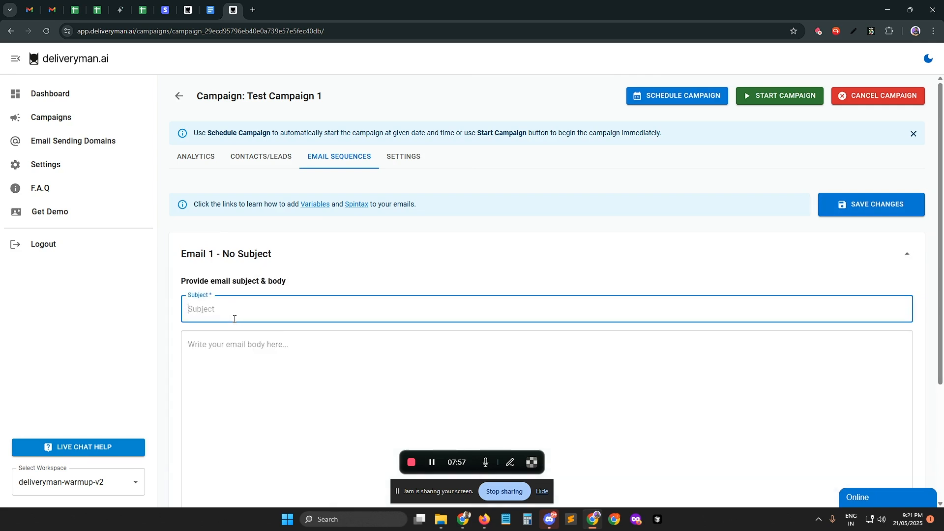
{"action": "type", "text": "This is a "}
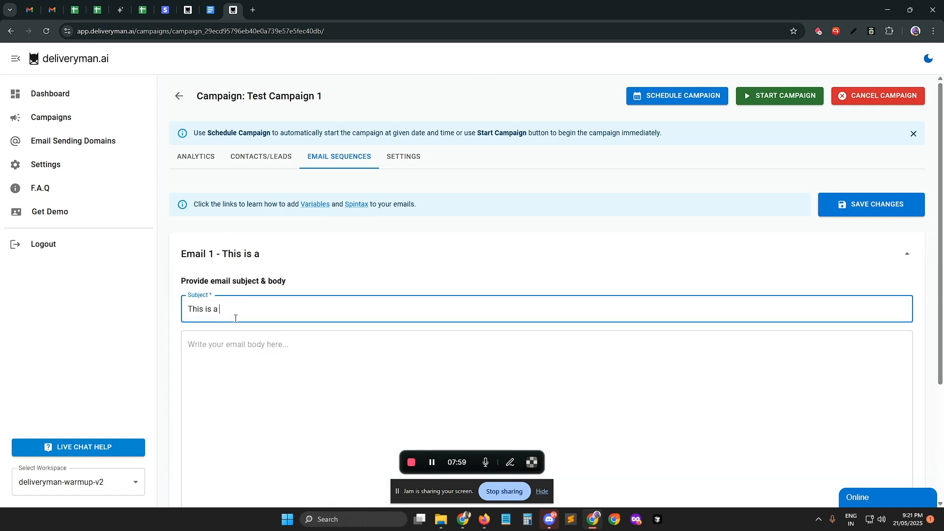
{"action": "type", "text": "test email"}
{"action": "key", "text": "Tab"}
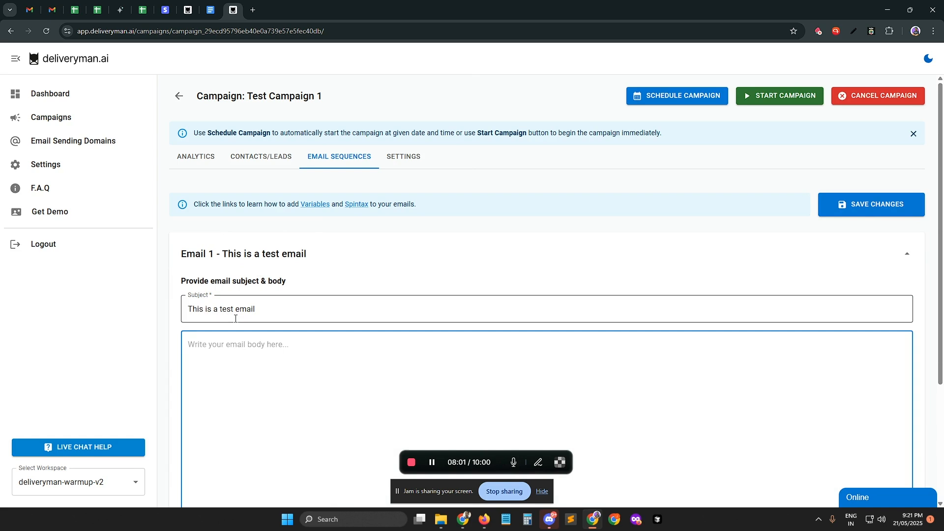
{"action": "type", "text": "Hi"}
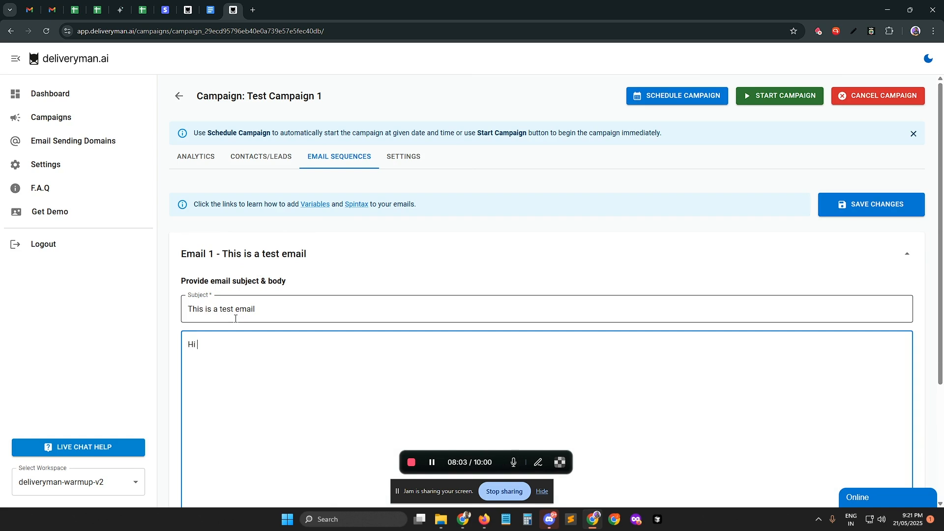
{"action": "type", "text": " {{"}
{"action": "type", "text": "}}"}
{"action": "type", "text": "First Name"}
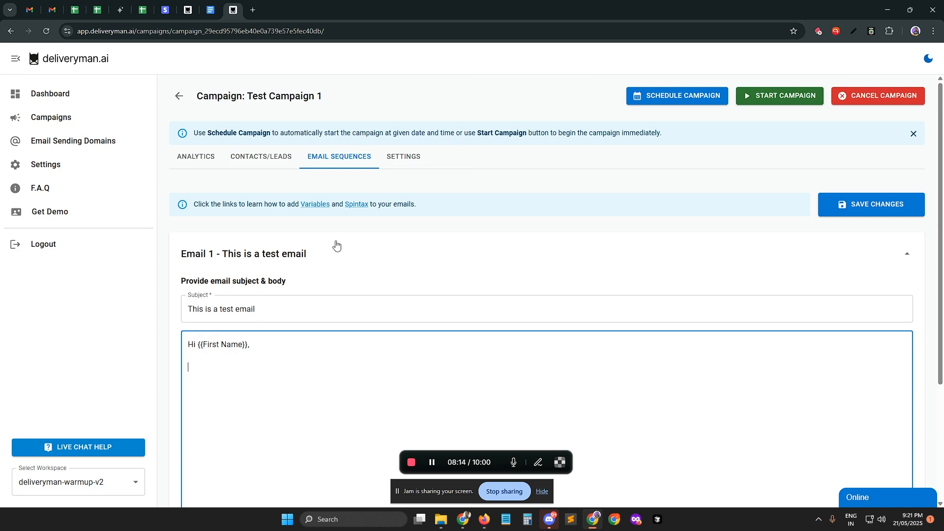
Step: Copy the example from the Spintax help and paste "Hope you have {|an amazing|a very good|a great|} day!" below the greeting
{"action": "left_click", "coordinate": [356, 204]}
{"action": "left_click_drag", "start_coordinate": [382, 338], "coordinate": [392, 337]}
{"action": "left_click_drag", "start_coordinate": [534, 357], "coordinate": [331, 344]}
{"action": "left_click", "coordinate": [595, 366]}
{"action": "left_click", "coordinate": [235, 374]}
{"action": "type", "text": "Hope you have {an amazing|a very good|a great} day!"}
{"action": "left_click_drag", "start_coordinate": [242, 368], "coordinate": [297, 369]}
{"action": "left_click", "coordinate": [275, 372]}
{"action": "left_click", "coordinate": [317, 368]}
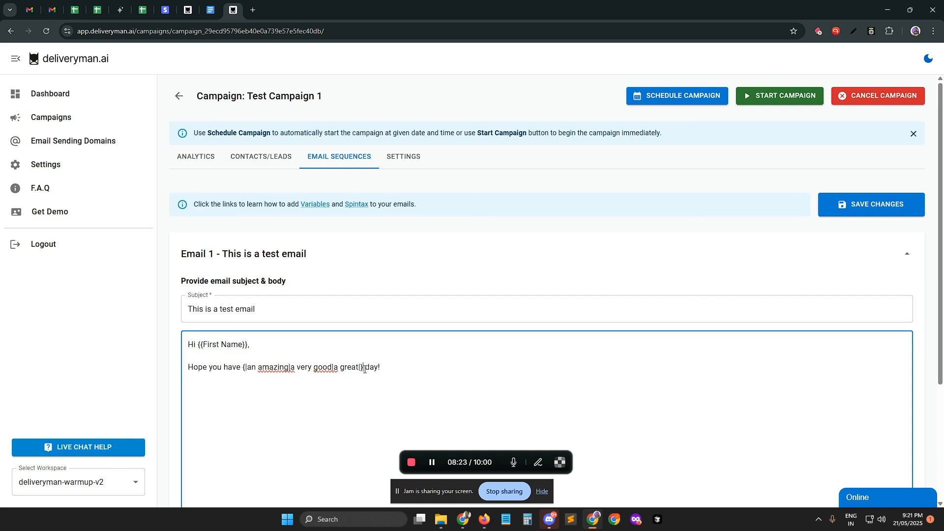
{"action": "left_click", "coordinate": [380, 368]}
{"action": "key", "text": "Return"}
{"action": "key", "text": "Return"}
Step: Copy the spintax block from the body sentence to a closing line and add the sender's name beneath it
{"action": "left_click_drag", "start_coordinate": [198, 344], "coordinate": [246, 360]}
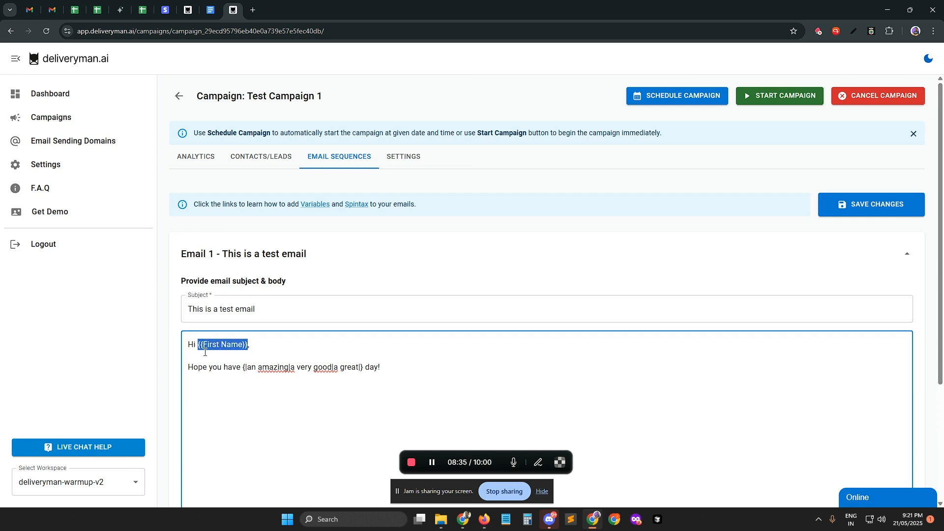
{"action": "left_click_drag", "start_coordinate": [194, 367], "coordinate": [284, 369]}
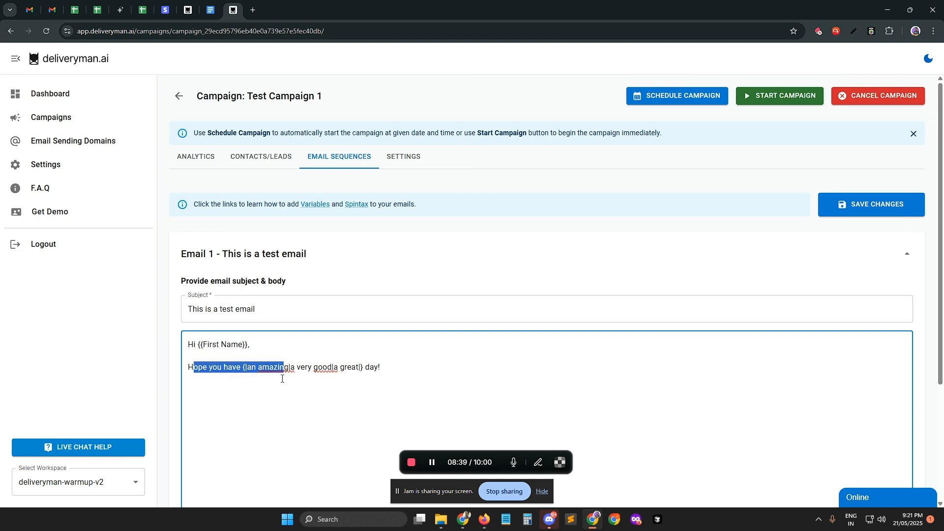
{"action": "key", "text": "Up"}
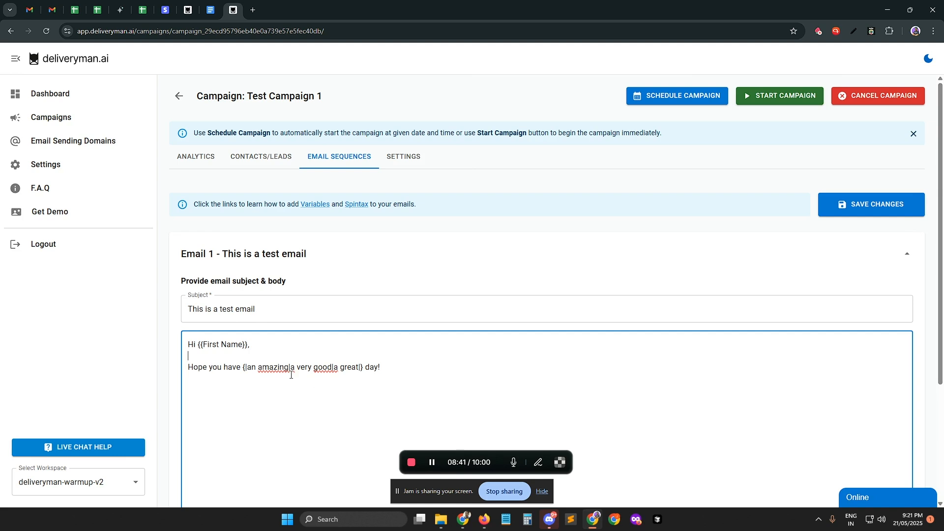
{"action": "key", "text": "Return"}
{"action": "key", "text": "Return"}
{"action": "key", "text": "Return"}
{"action": "left_click_drag", "start_coordinate": [363, 367], "coordinate": [243, 367]}
{"action": "key", "text": "ctrl+c"}
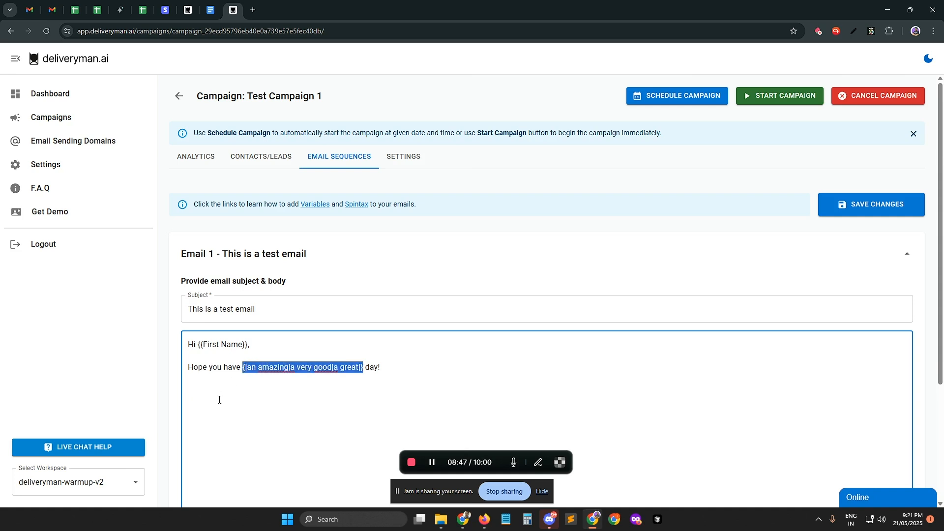
{"action": "left_click", "coordinate": [220, 398]}
{"action": "key", "text": "ctrl+v"}
{"action": "key", "text": "Return"}
{"action": "type", "text": "John Doe"}
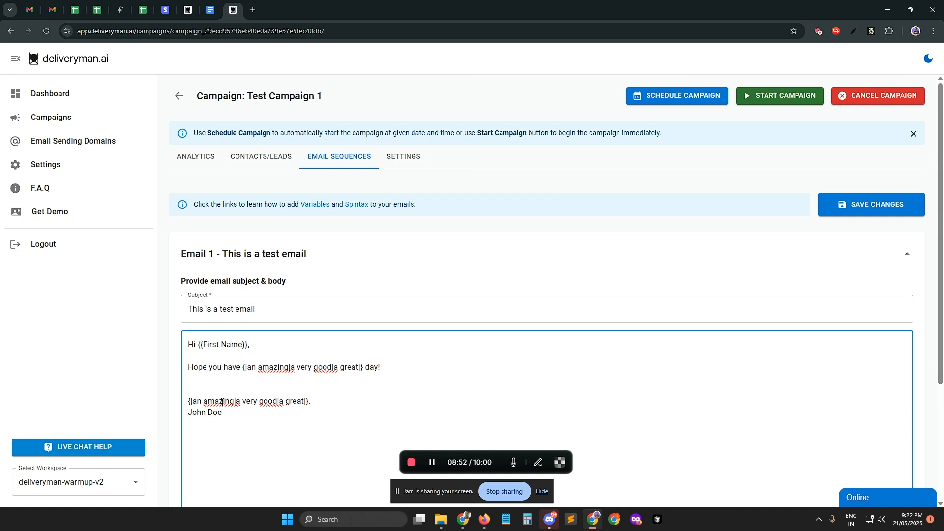
Step: Replace the closing line's spintax options with Best, Thanks, Regards and Cheers, separated by vertical bars
{"action": "left_click_drag", "start_coordinate": [191, 401], "coordinate": [235, 401]}
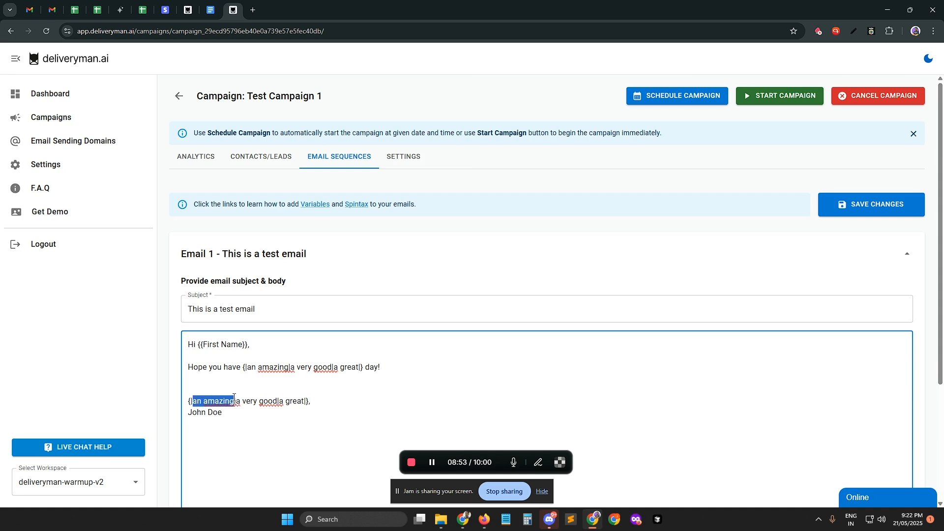
{"action": "type", "text": "Best"}
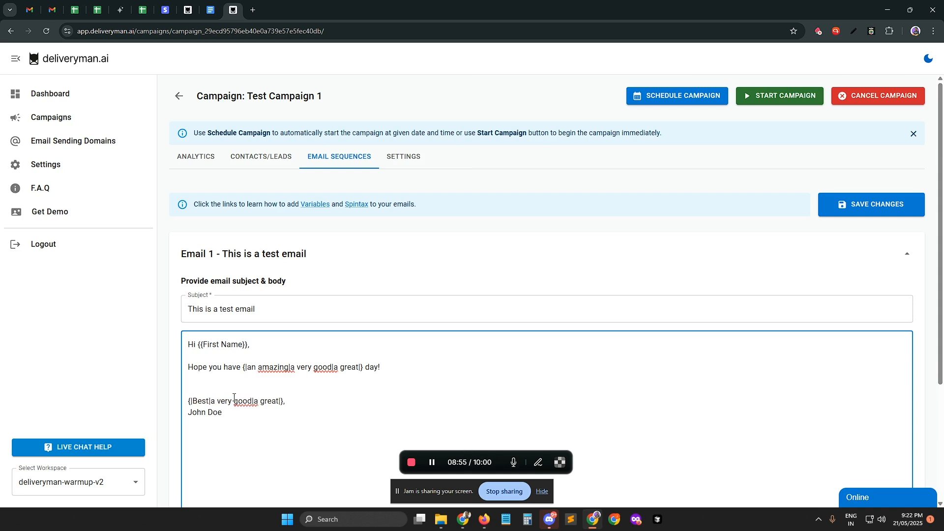
{"action": "key", "text": "shift+Right"}
{"action": "key", "text": "shift+Right"}
{"action": "key", "text": "shift+Right"}
{"action": "key", "text": "shift+Right"}
{"action": "key", "text": "shift+Right"}
{"action": "key", "text": "shift+Right"}
{"action": "key", "text": "shift+Right"}
{"action": "key", "text": "shift+Right"}
{"action": "key", "text": "shift+Right"}
{"action": "key", "text": "shift+Right"}
{"action": "key", "text": "shift+Right"}
{"action": "type", "text": "Thanks"}
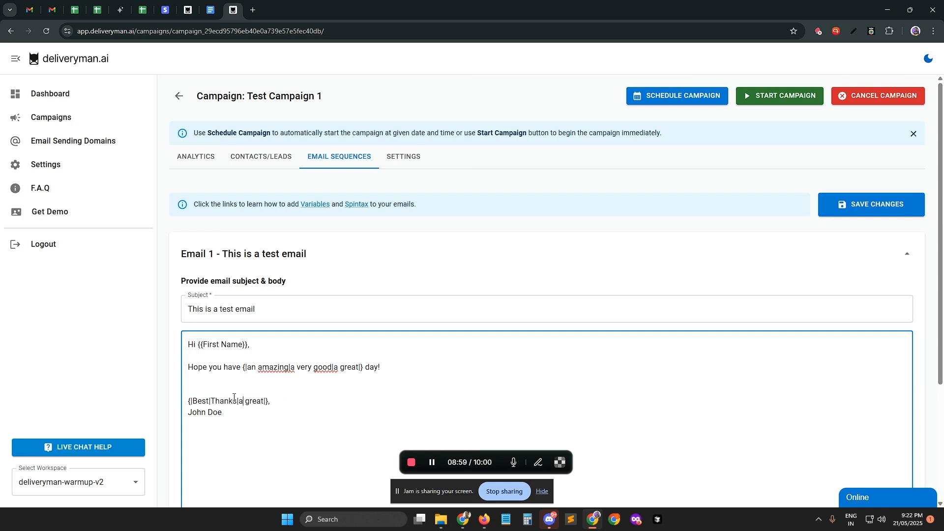
{"action": "key", "text": "shift+Right"}
{"action": "key", "text": "shift+Right"}
{"action": "key", "text": "shift+Right"}
{"action": "key", "text": "shift+Right"}
{"action": "key", "text": "shift+Right"}
{"action": "key", "text": "shift+Right"}
{"action": "key", "text": "shift+Right"}
{"action": "type", "text": "Regards|Cheers|"}
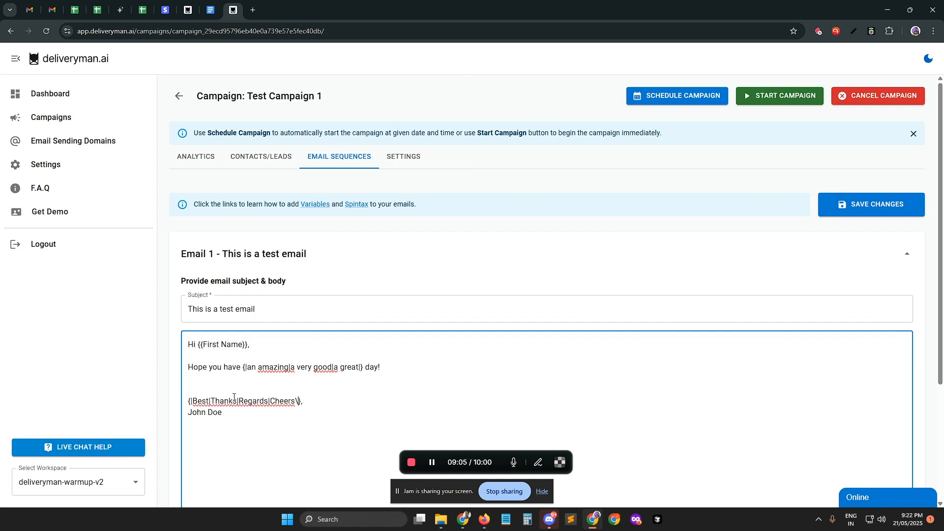
Step: Save the changes to the first email of the sequence
{"action": "left_click", "coordinate": [250, 413]}
{"action": "scroll", "coordinate": [294, 341], "scroll_direction": "down", "scroll_amount": 3}
{"action": "scroll", "coordinate": [821, 221], "scroll_direction": "up", "scroll_amount": 3}
{"action": "left_click", "coordinate": [843, 191]}
{"action": "scroll", "coordinate": [529, 276], "scroll_direction": "down", "scroll_amount": 3}
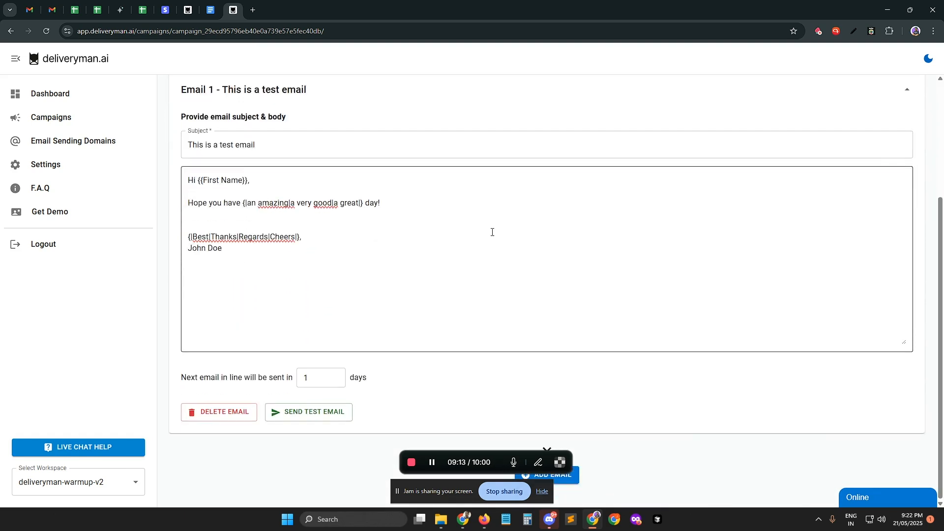
Step: Examine the saved email's score, inbox verdict and suggestions alongside its subject and body
{"action": "scroll", "coordinate": [443, 251], "scroll_direction": "down", "scroll_amount": 3}
{"action": "left_click_drag", "start_coordinate": [244, 248], "coordinate": [321, 236]}
{"action": "left_click_drag", "start_coordinate": [309, 306], "coordinate": [191, 285]}
{"action": "left_click_drag", "start_coordinate": [307, 333], "coordinate": [241, 307]}
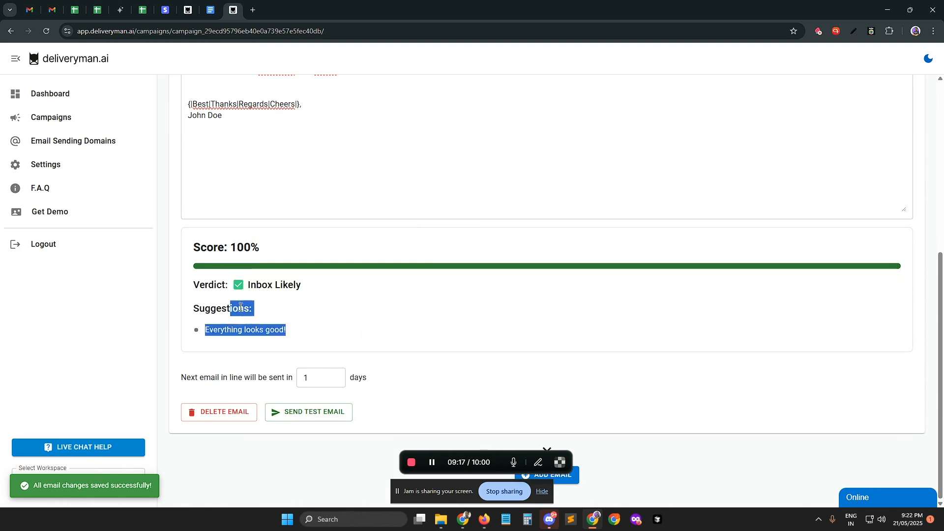
{"action": "scroll", "coordinate": [251, 297], "scroll_direction": "up", "scroll_amount": 6}
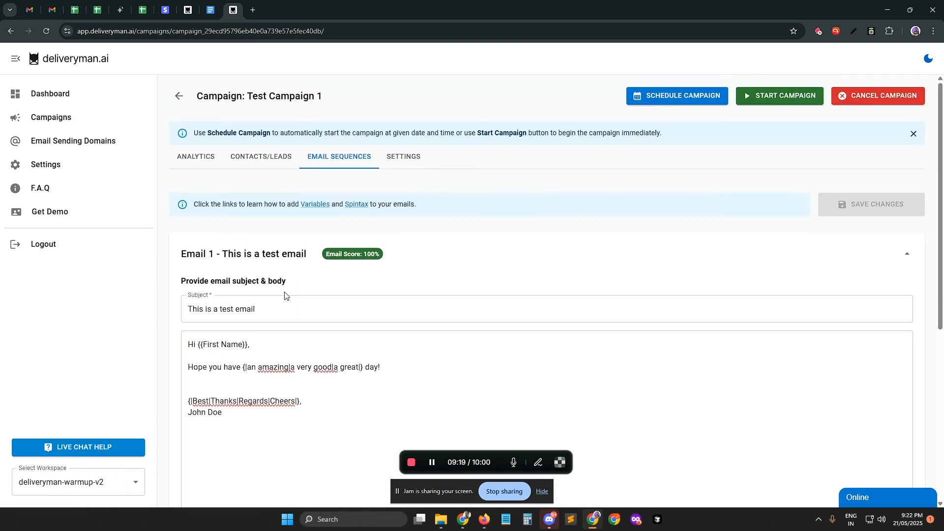
{"action": "scroll", "coordinate": [285, 298], "scroll_direction": "down", "scroll_amount": 6}
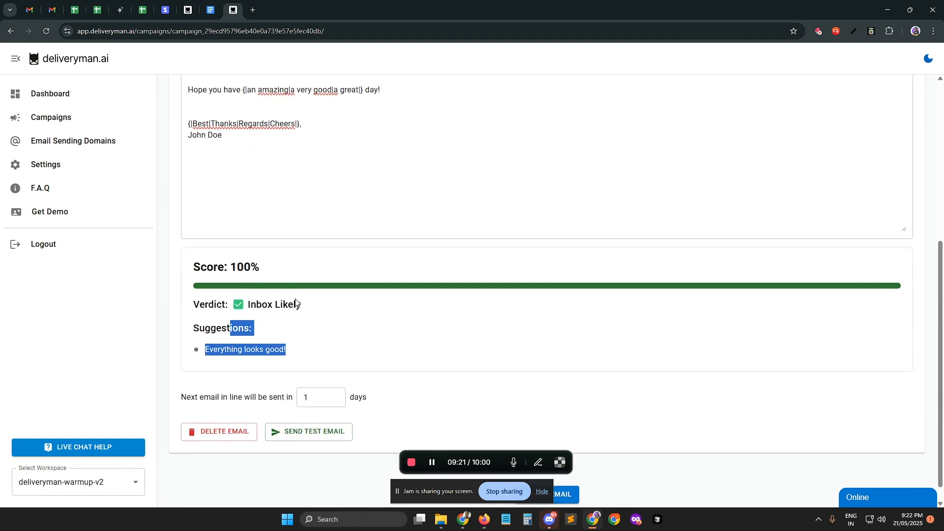
{"action": "scroll", "coordinate": [296, 303], "scroll_direction": "up", "scroll_amount": 3}
{"action": "left_click", "coordinate": [389, 231]}
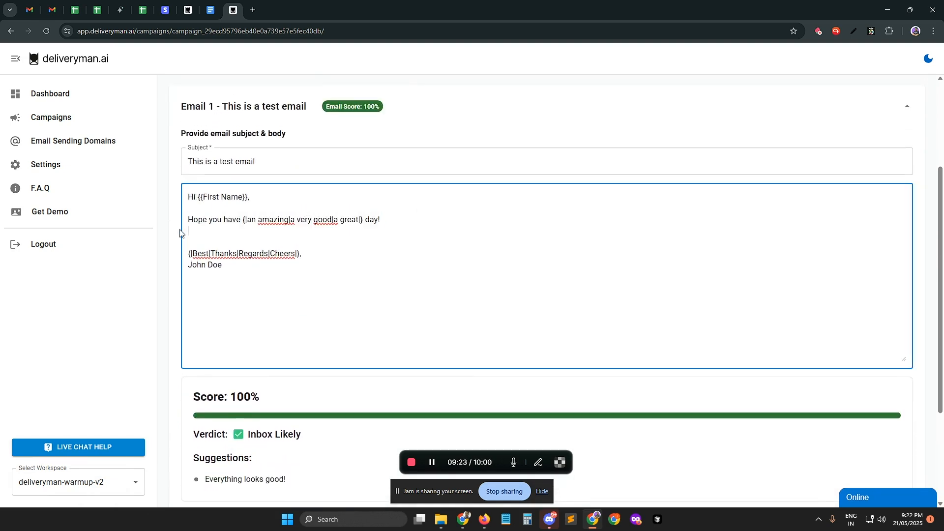
{"action": "scroll", "coordinate": [349, 294], "scroll_direction": "down", "scroll_amount": 3}
{"action": "scroll", "coordinate": [360, 343], "scroll_direction": "up", "scroll_amount": 6}
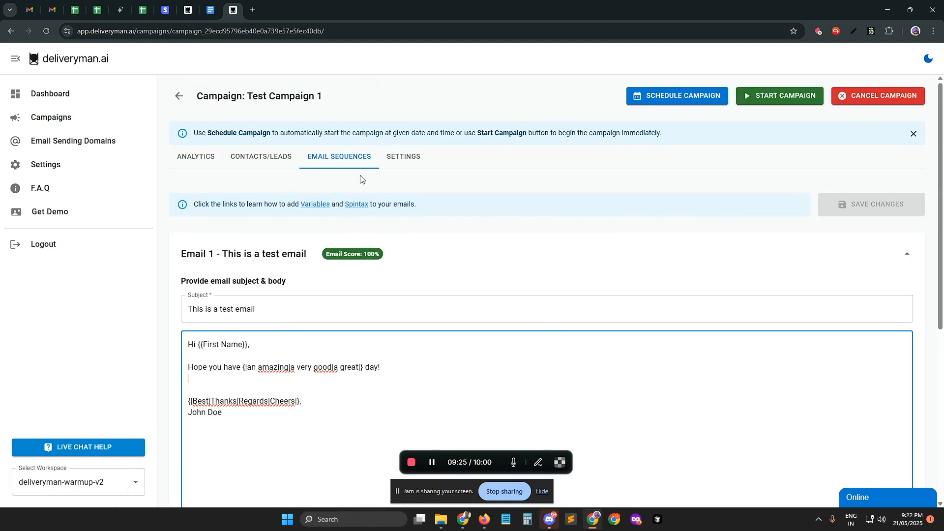
Step: Review the campaign's settings for the reply mailbox and sending domain, its contacts and its email sequence
{"action": "left_click", "coordinate": [393, 157]}
{"action": "scroll", "coordinate": [310, 266], "scroll_direction": "down", "scroll_amount": 6}
{"action": "scroll", "coordinate": [338, 259], "scroll_direction": "up", "scroll_amount": 6}
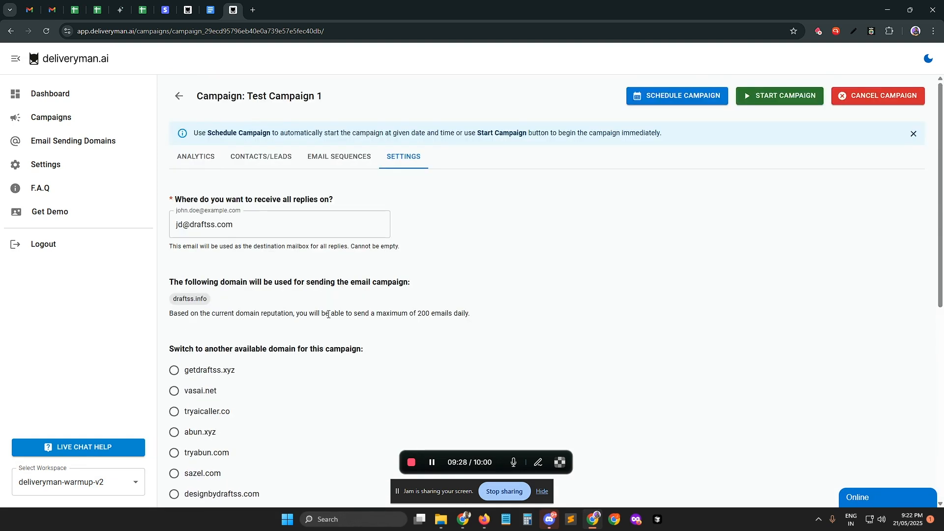
{"action": "left_click", "coordinate": [339, 158]}
{"action": "left_click", "coordinate": [258, 159]}
{"action": "left_click", "coordinate": [344, 160]}
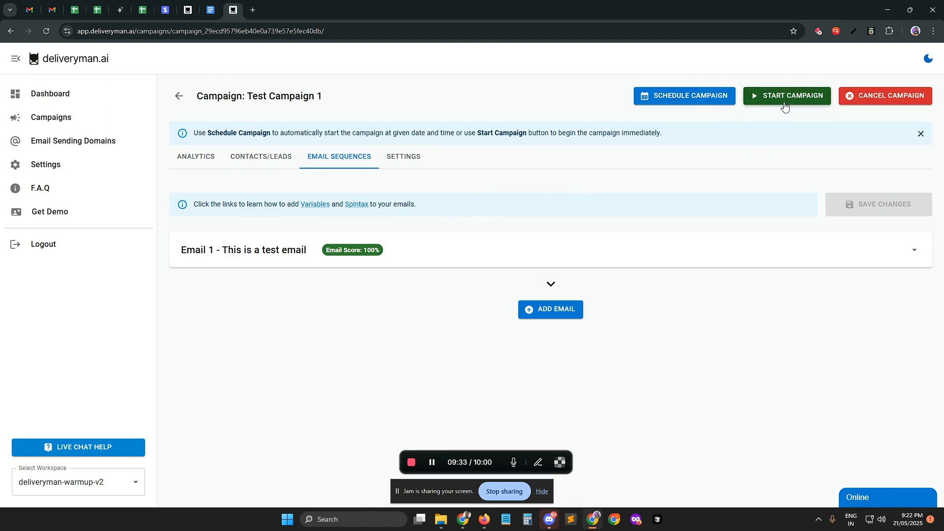
Step: Try out scheduling the campaign for 05/23/2025 at 01:00 PM without confirming it
{"action": "left_click", "coordinate": [659, 97]}
{"action": "left_click", "coordinate": [479, 298]}
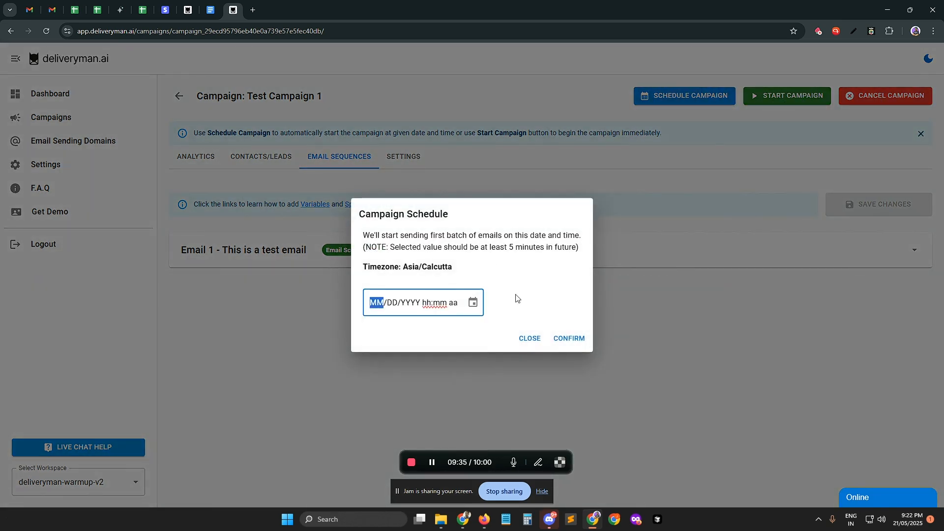
{"action": "left_click", "coordinate": [531, 337]}
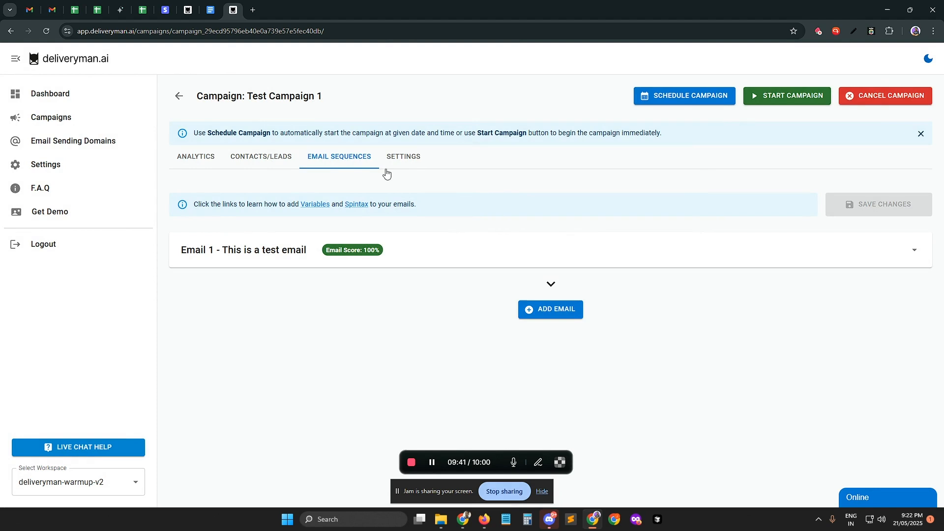
{"action": "left_click", "coordinate": [662, 100]}
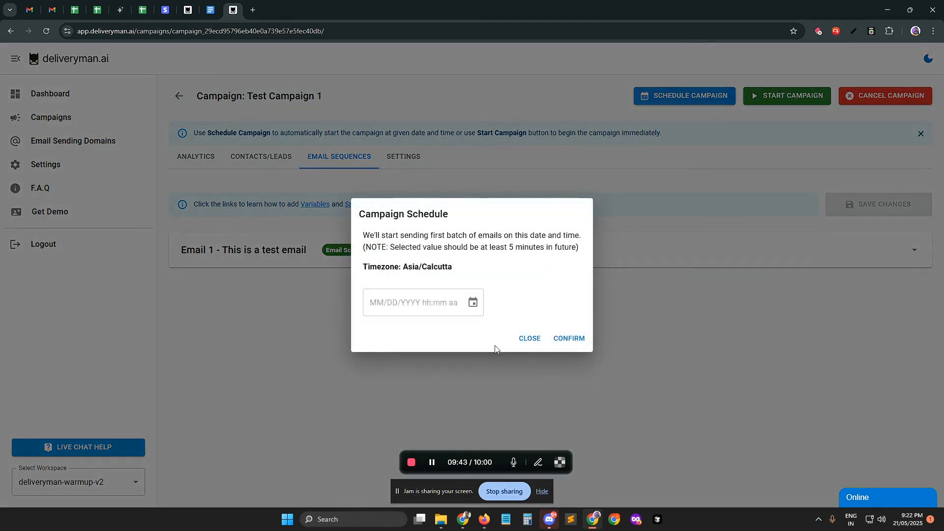
{"action": "left_click", "coordinate": [479, 307]}
{"action": "left_click", "coordinate": [479, 306]}
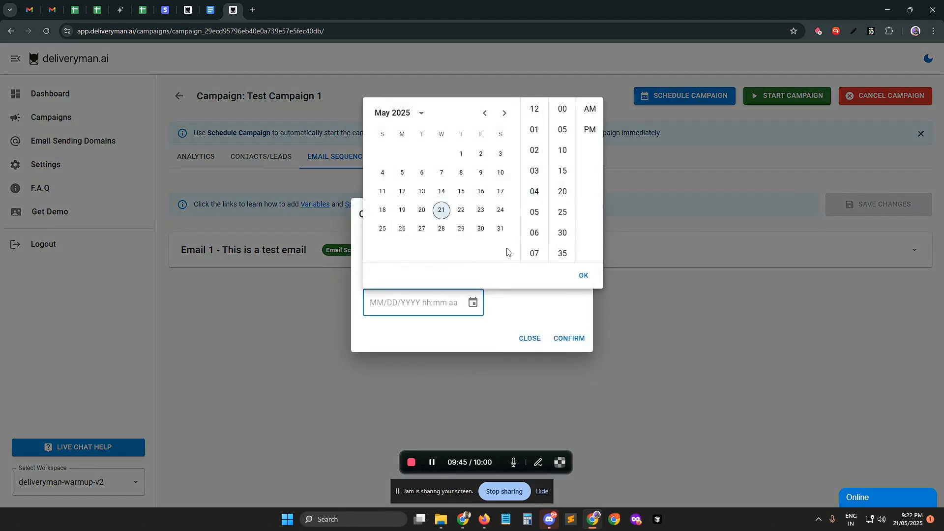
{"action": "left_click", "coordinate": [481, 210]}
{"action": "left_click", "coordinate": [534, 130]}
{"action": "left_click", "coordinate": [590, 129]}
{"action": "left_click", "coordinate": [584, 275]}
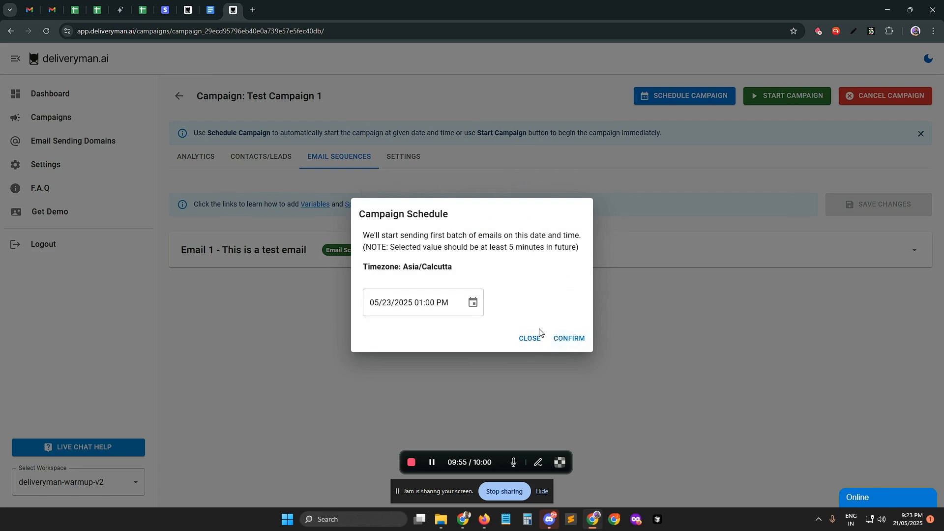
{"action": "left_click", "coordinate": [521, 339]}
Step: View the schedules listed under the contacts and leads of Test Campaign 1
{"action": "left_click", "coordinate": [235, 156]}
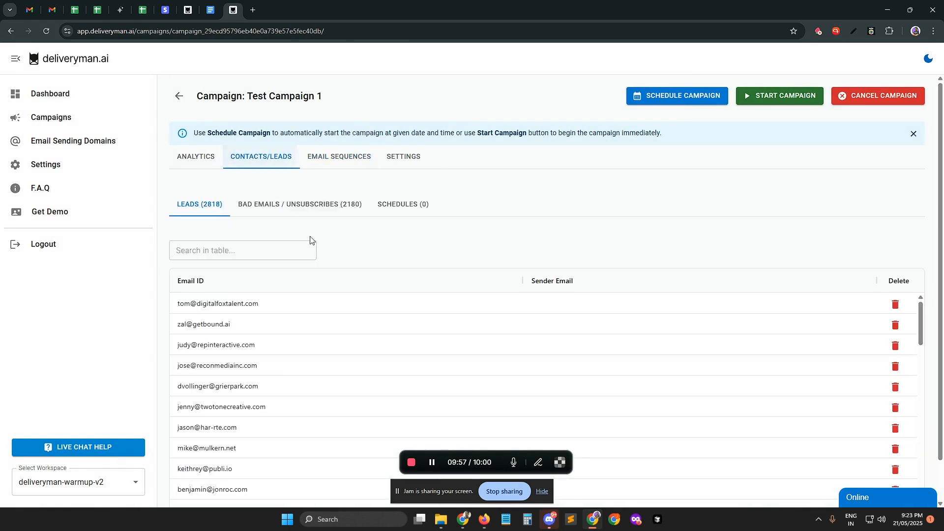
{"action": "left_click", "coordinate": [398, 205]}
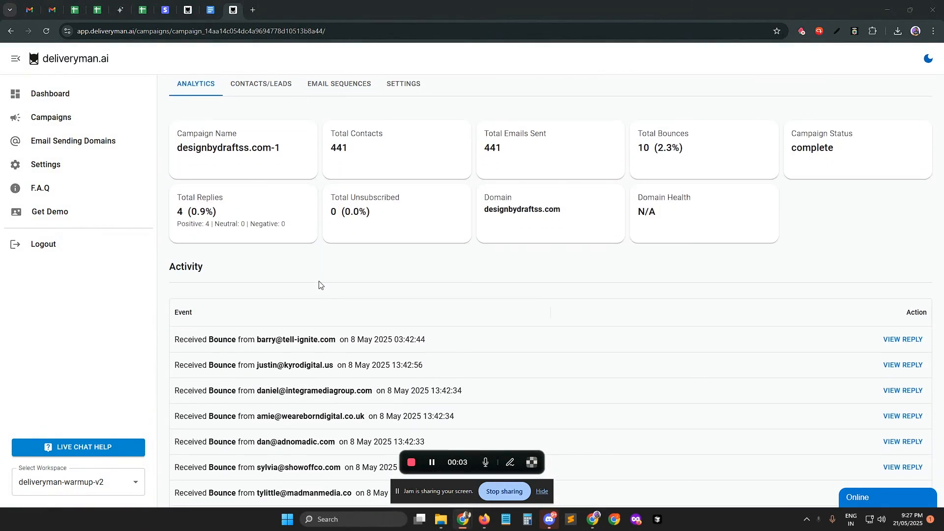
Step: Examine the analytics of the designbydraftss.com-1 campaign and show 100 rows per page in its activity list
{"action": "scroll", "coordinate": [816, 246], "scroll_direction": "down", "scroll_amount": 1}
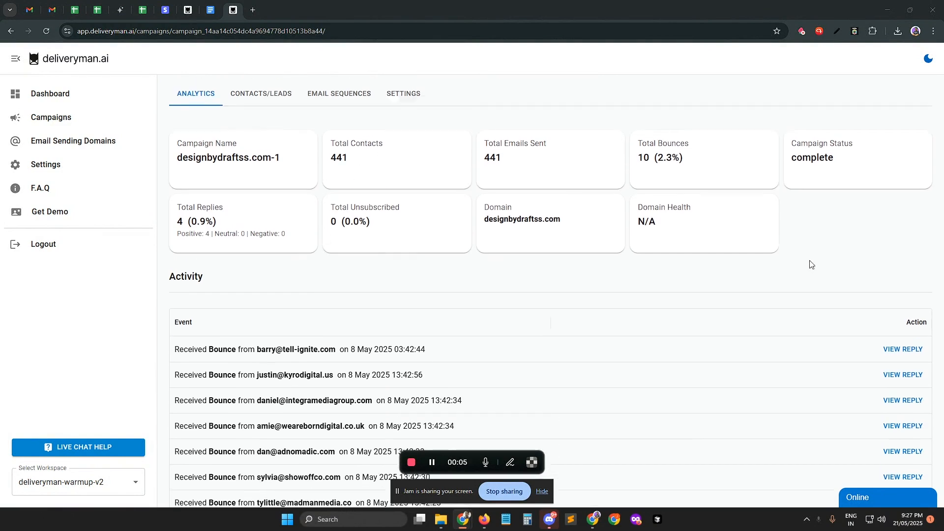
{"action": "scroll", "coordinate": [570, 268], "scroll_direction": "down", "scroll_amount": 3}
{"action": "scroll", "coordinate": [491, 283], "scroll_direction": "up", "scroll_amount": 3}
{"action": "scroll", "coordinate": [422, 268], "scroll_direction": "down", "scroll_amount": 3}
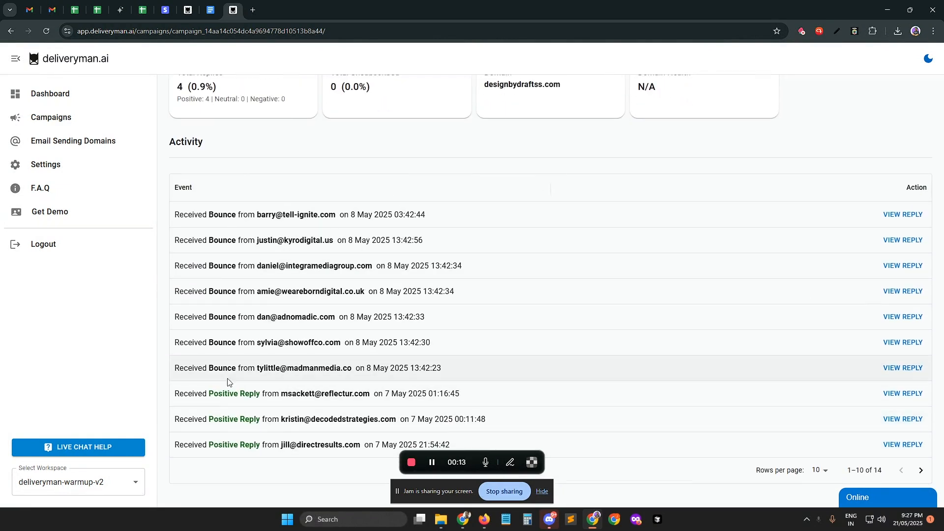
{"action": "left_click", "coordinate": [811, 472]}
{"action": "left_click", "coordinate": [816, 487]}
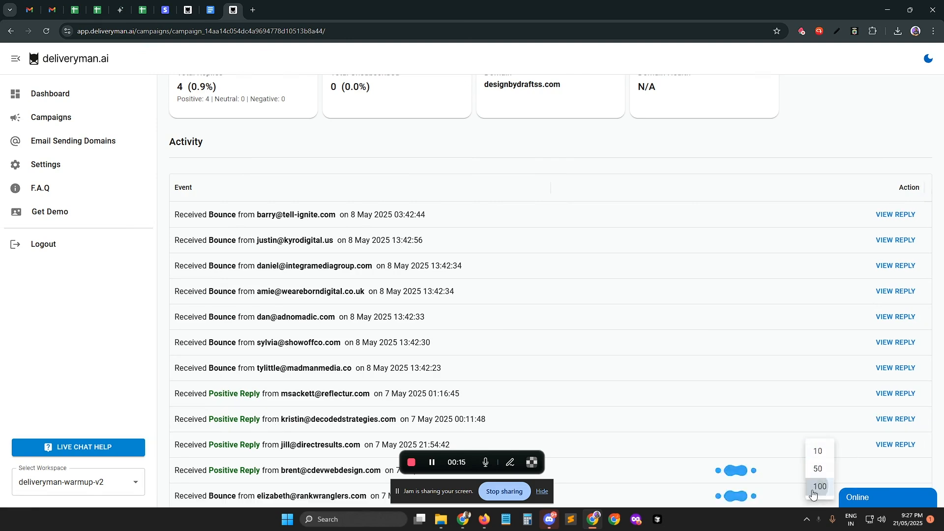
{"action": "scroll", "coordinate": [548, 354], "scroll_direction": "down", "scroll_amount": 2}
{"action": "scroll", "coordinate": [326, 295], "scroll_direction": "up", "scroll_amount": 5}
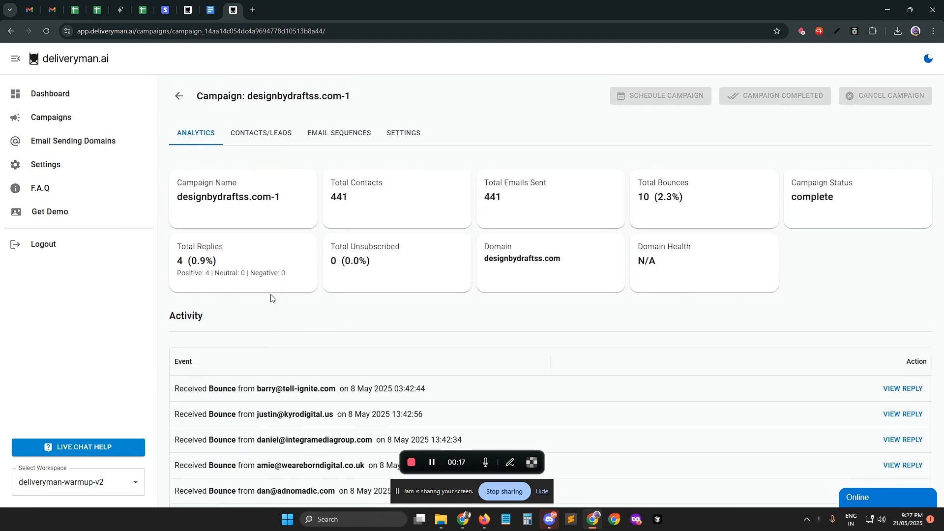
Step: View the two most recent positive replies in the campaign's activity list, closing each one after reading
{"action": "scroll", "coordinate": [287, 261], "scroll_direction": "down", "scroll_amount": 5}
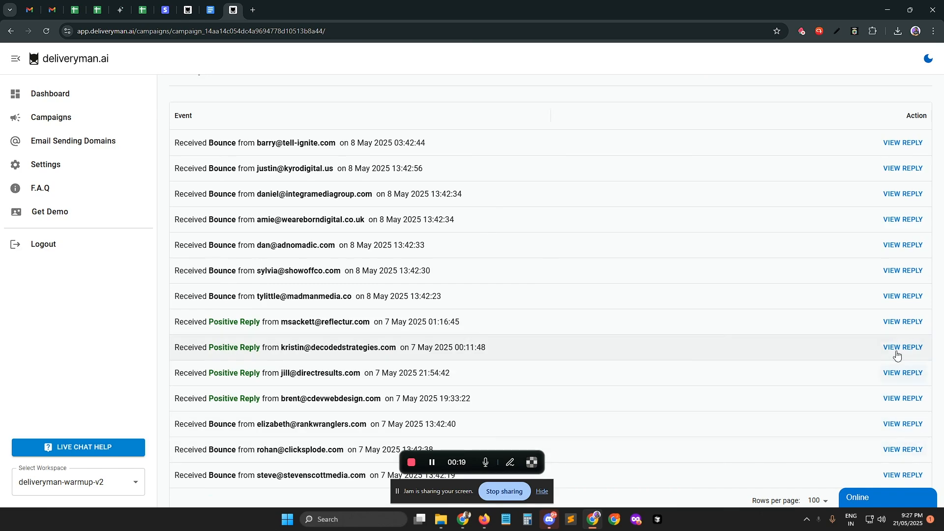
{"action": "left_click", "coordinate": [900, 322]}
{"action": "left_click", "coordinate": [691, 214]}
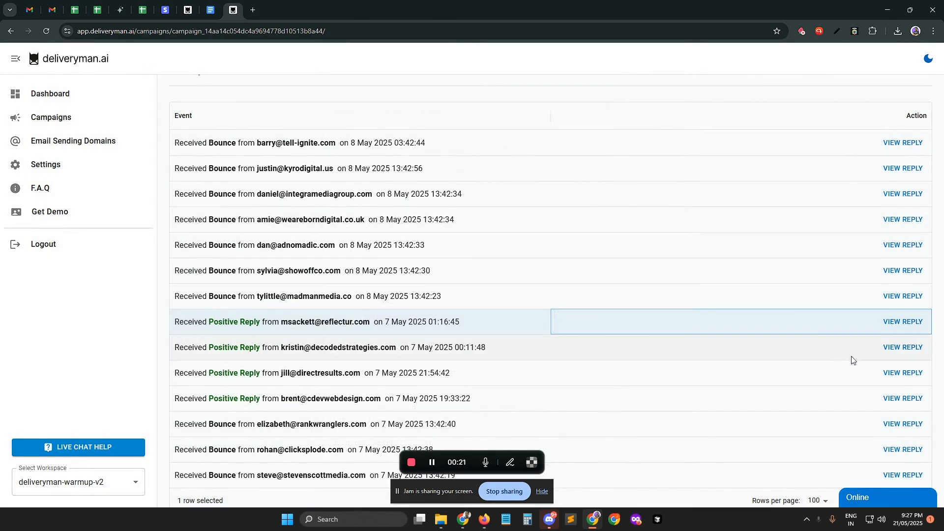
{"action": "left_click", "coordinate": [903, 347]}
{"action": "left_click", "coordinate": [741, 247]}
{"action": "scroll", "coordinate": [366, 269], "scroll_direction": "up", "scroll_amount": 5}
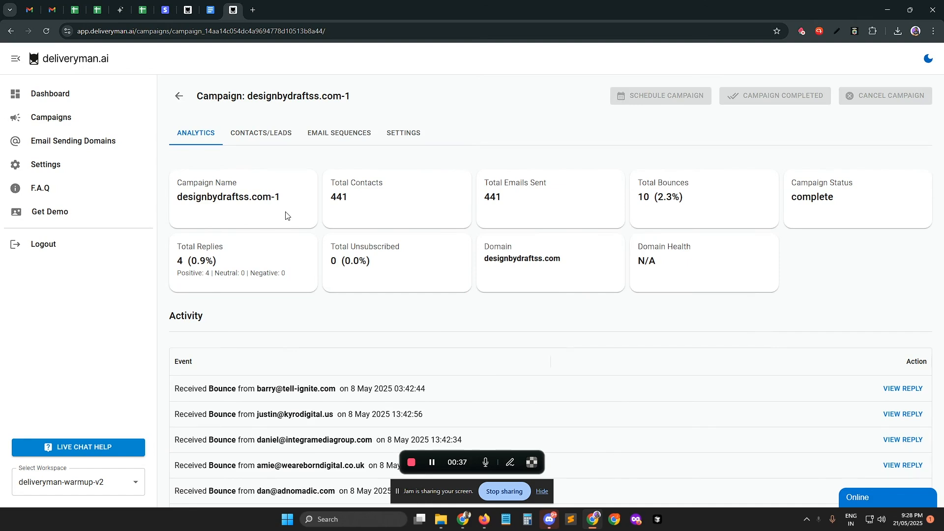
Step: Review the campaign's schedules, bad or unsubscribed emails, and leads with their sender addresses
{"action": "left_click", "coordinate": [284, 134]}
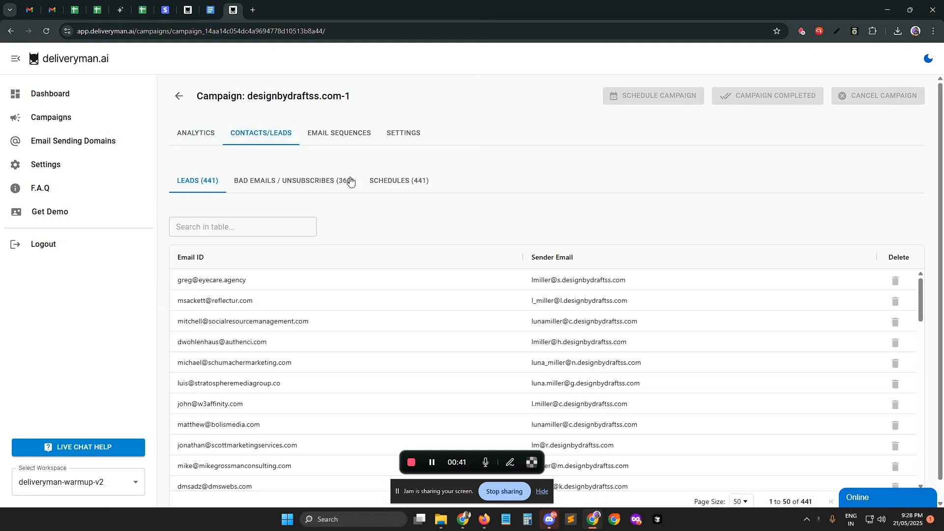
{"action": "left_click", "coordinate": [392, 183]}
{"action": "left_click", "coordinate": [362, 185]}
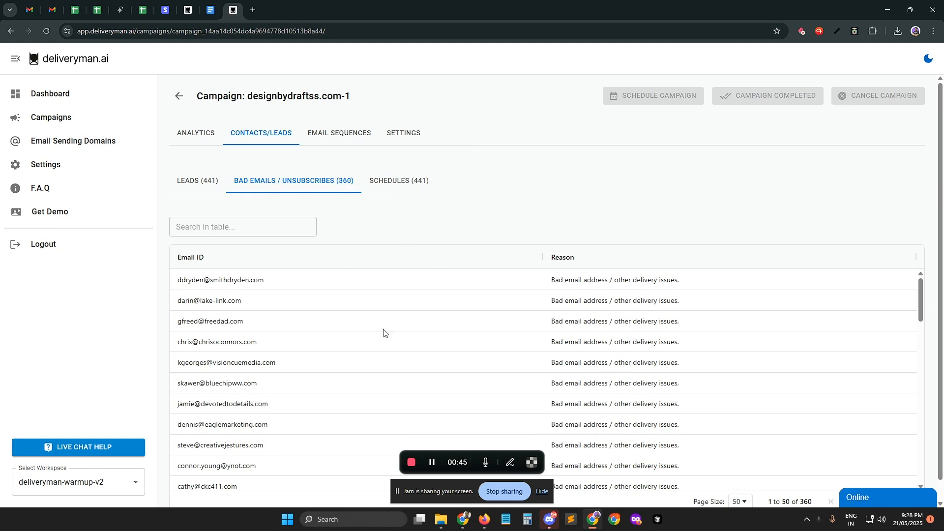
{"action": "left_click", "coordinate": [208, 182]}
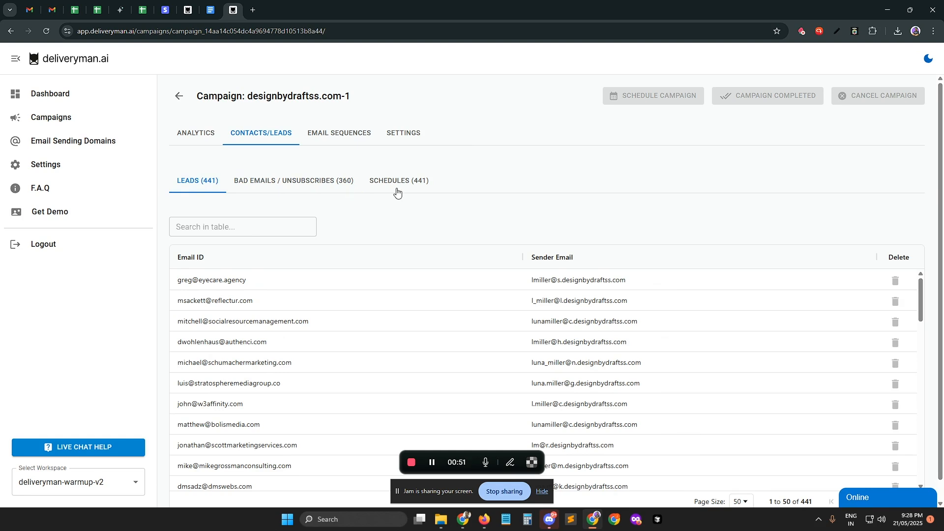
Step: Return to the campaign's analytics and look over its statistics and activity list
{"action": "left_click", "coordinate": [196, 134]}
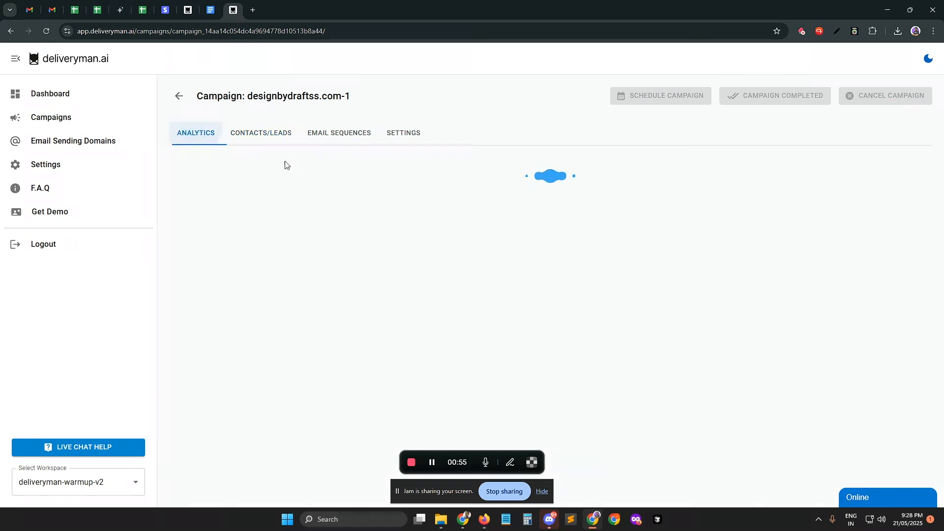
{"action": "scroll", "coordinate": [377, 364], "scroll_direction": "down", "scroll_amount": 3}
{"action": "scroll", "coordinate": [377, 364], "scroll_direction": "up", "scroll_amount": 1}
{"action": "scroll", "coordinate": [378, 364], "scroll_direction": "up", "scroll_amount": 3}
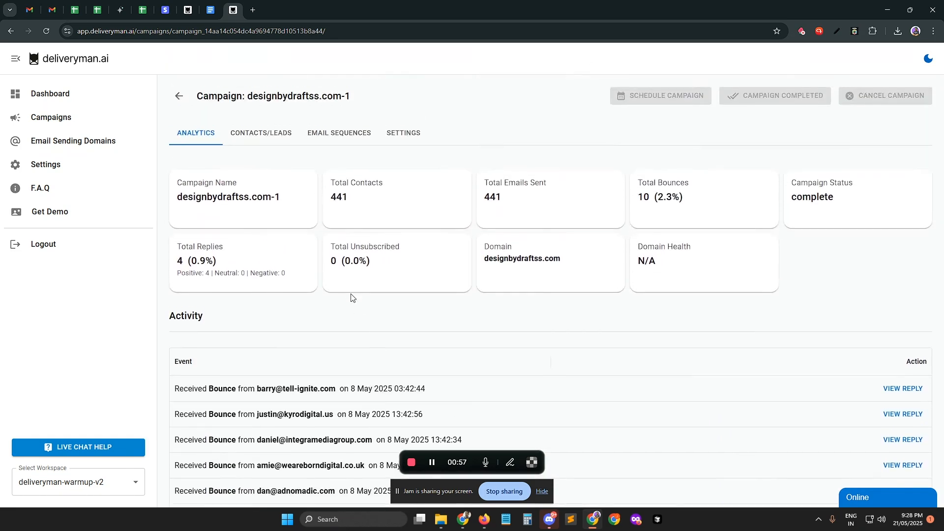
Step: Expand Email 1 of the campaign's sequence and read its spintax subject and body
{"action": "left_click", "coordinate": [330, 137]}
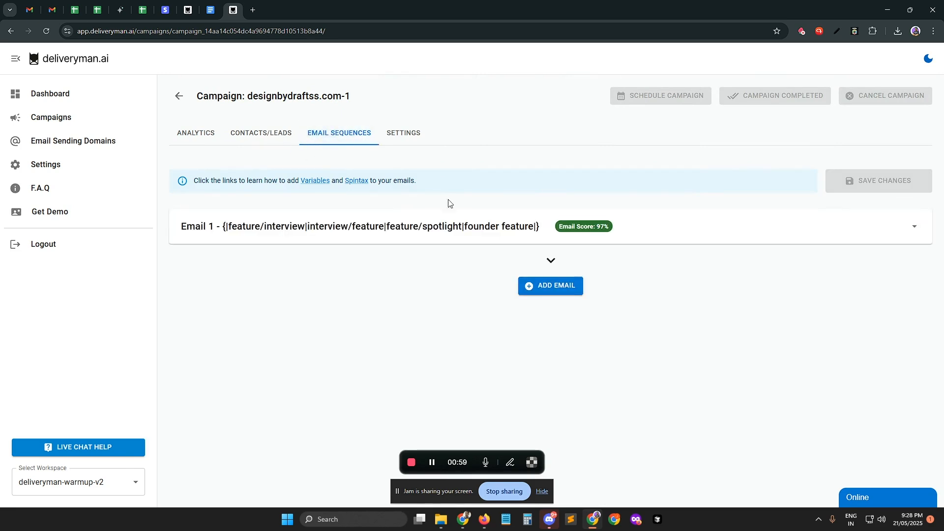
{"action": "left_click", "coordinate": [479, 217]}
{"action": "scroll", "coordinate": [375, 105], "scroll_direction": "down", "scroll_amount": 1}
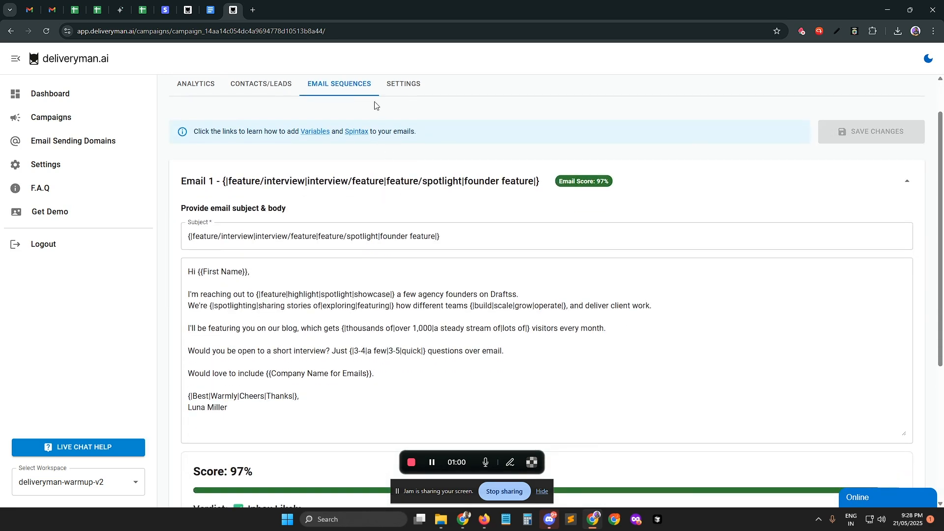
Step: Check the campaign's reply mailbox and sending domain settings, and go back through its contacts to the analytics
{"action": "left_click", "coordinate": [400, 81]}
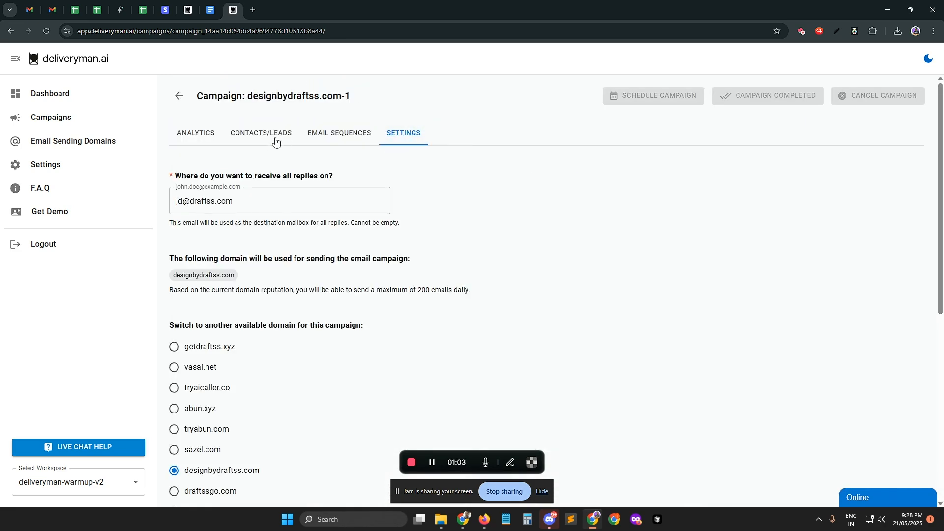
{"action": "scroll", "coordinate": [346, 244], "scroll_direction": "down", "scroll_amount": 6}
{"action": "scroll", "coordinate": [352, 248], "scroll_direction": "up", "scroll_amount": 7}
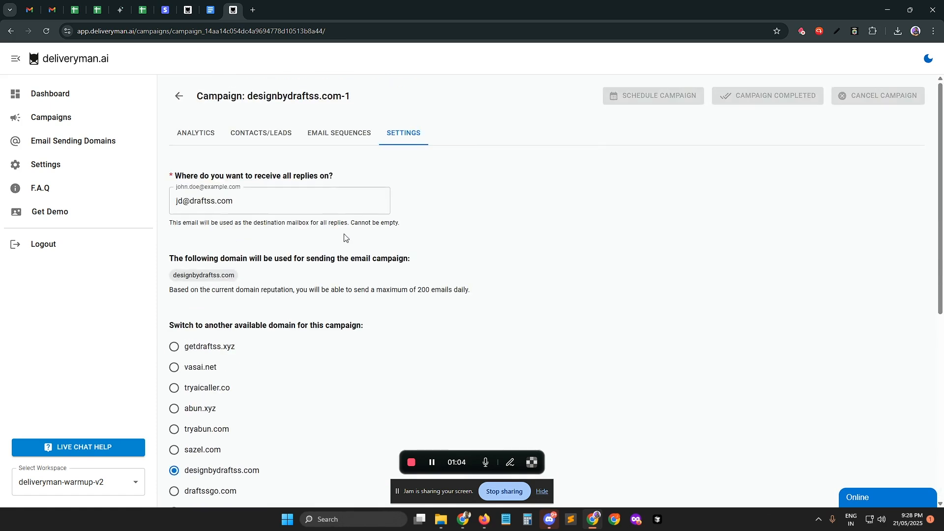
{"action": "left_click", "coordinate": [285, 138]}
{"action": "left_click", "coordinate": [214, 135]}
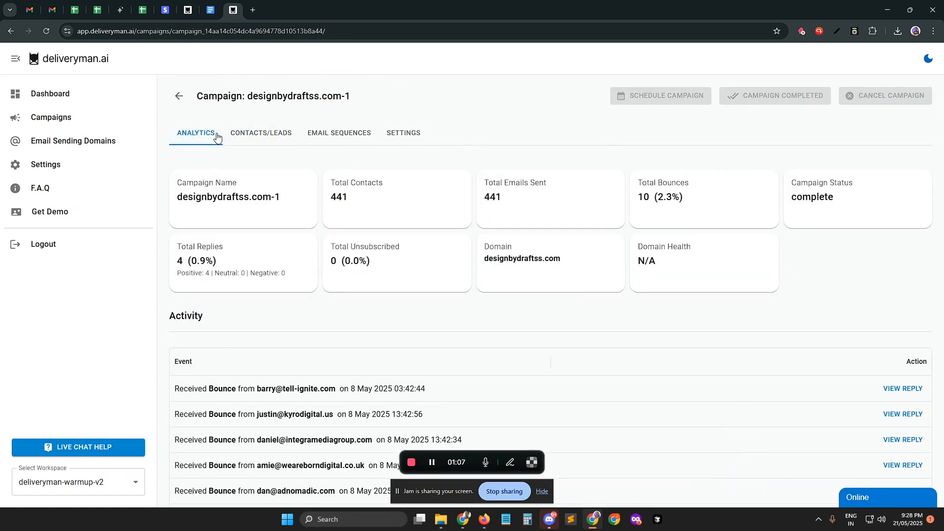